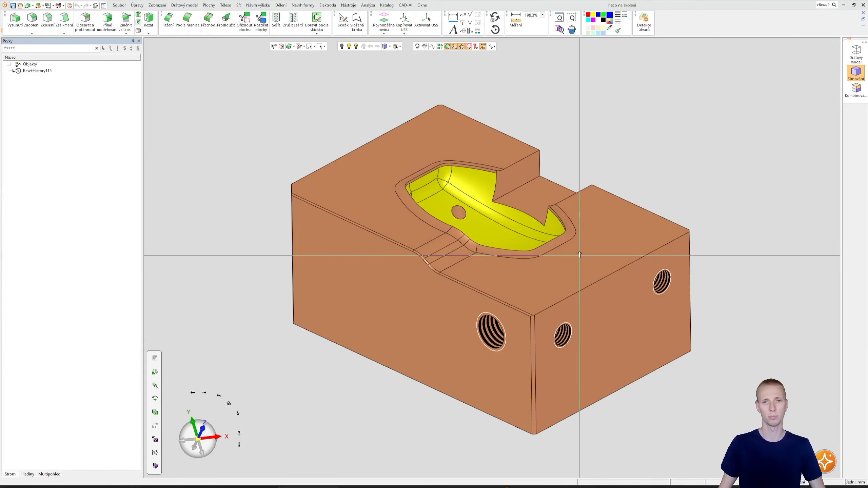
Examine the yellow mould cavity and the step-shaped cut-out in its long side face from several angles.
{"action": "mouse_move", "coordinate": [579, 252]}
{"action": "middle_mouse_down"}
{"action": "mouse_move", "coordinate": [580, 232]}
{"action": "mouse_move", "coordinate": [578, 254]}
{"action": "middle_mouse_up"}
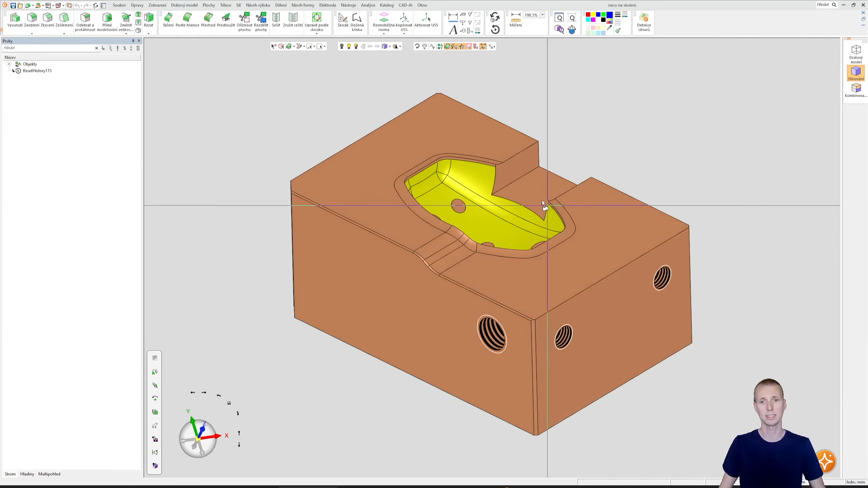
{"action": "scroll", "coordinate": [542, 200], "scroll_direction": "up", "scroll_amount": 5}
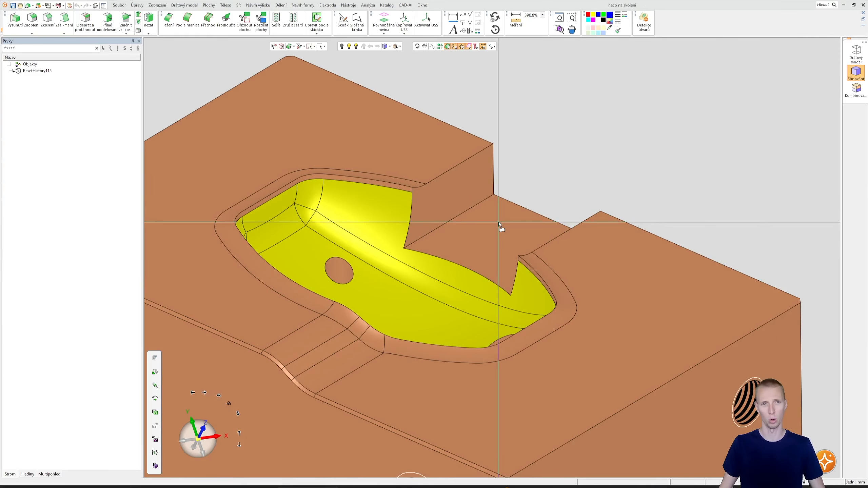
{"action": "middle_click_drag", "start_coordinate": [498, 221], "coordinate": [462, 259]}
{"action": "scroll", "coordinate": [484, 221], "scroll_direction": "up", "scroll_amount": 2}
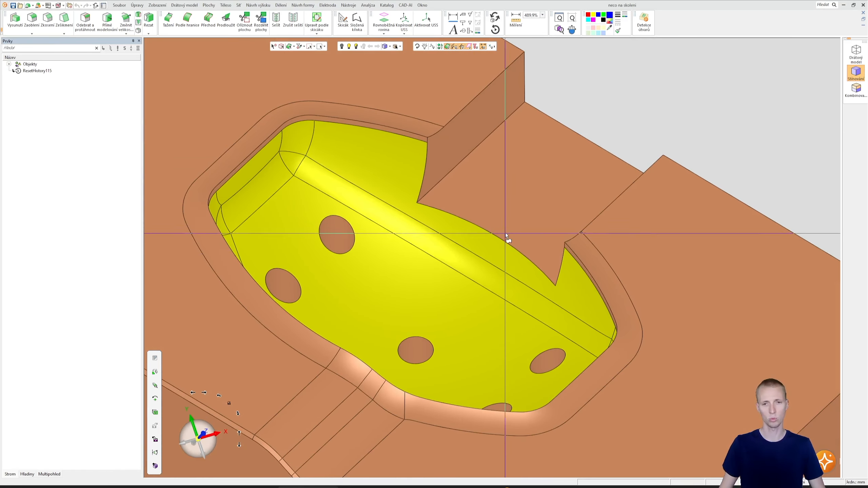
{"action": "scroll", "coordinate": [505, 233], "scroll_direction": "down", "scroll_amount": 1}
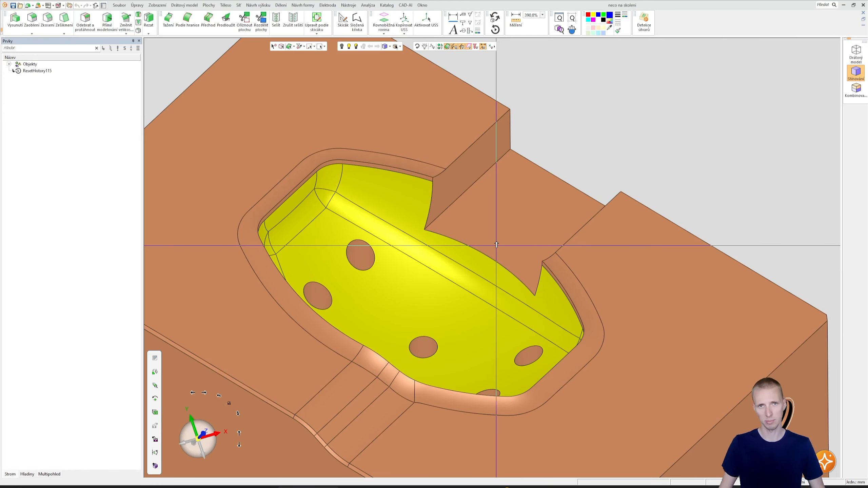
{"action": "middle_click_drag", "start_coordinate": [496, 244], "coordinate": [490, 248]}
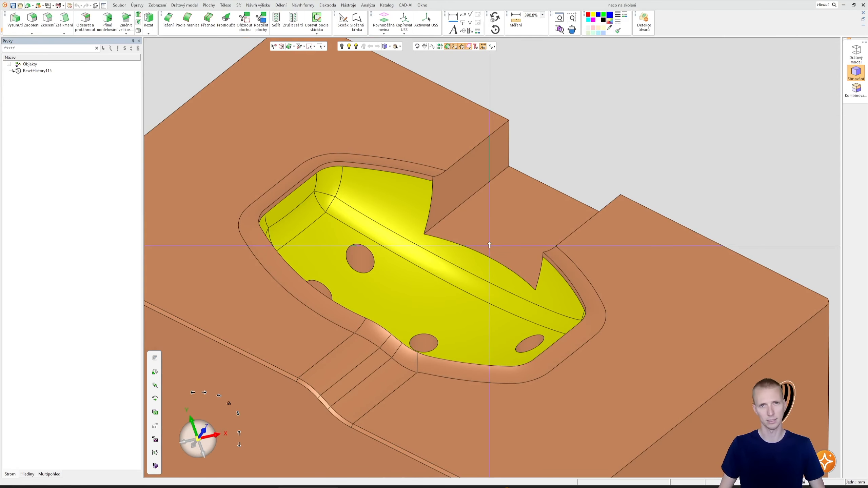
{"action": "middle_click_drag", "start_coordinate": [489, 245], "coordinate": [490, 246]}
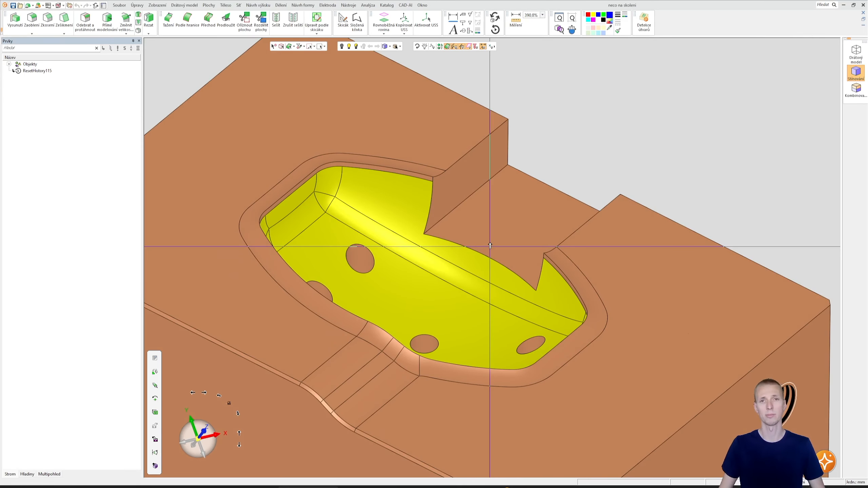
{"action": "scroll", "coordinate": [490, 245], "scroll_direction": "up", "scroll_amount": 3}
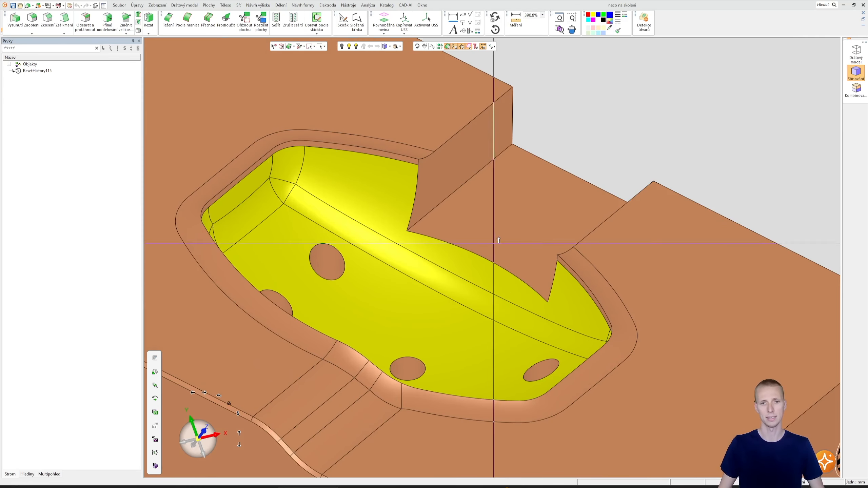
{"action": "middle_click_drag", "start_coordinate": [498, 242], "coordinate": [477, 198]}
{"action": "middle_click_drag", "start_coordinate": [480, 293], "coordinate": [498, 308]}
{"action": "middle_click_drag", "start_coordinate": [495, 195], "coordinate": [479, 242]}
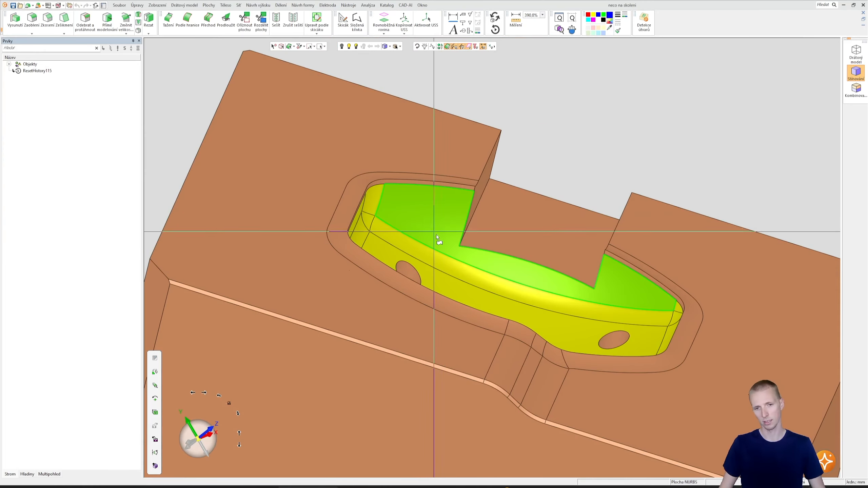
{"action": "mouse_move", "coordinate": [435, 227]}
{"action": "middle_mouse_down"}
{"action": "mouse_move", "coordinate": [443, 216]}
{"action": "mouse_move", "coordinate": [398, 257]}
{"action": "mouse_move", "coordinate": [405, 319]}
{"action": "mouse_move", "coordinate": [407, 297]}
{"action": "mouse_move", "coordinate": [374, 235]}
{"action": "mouse_move", "coordinate": [393, 271]}
{"action": "mouse_move", "coordinate": [391, 229]}
{"action": "mouse_move", "coordinate": [359, 178]}
{"action": "middle_mouse_up"}
{"action": "left_click", "coordinate": [225, 5]}
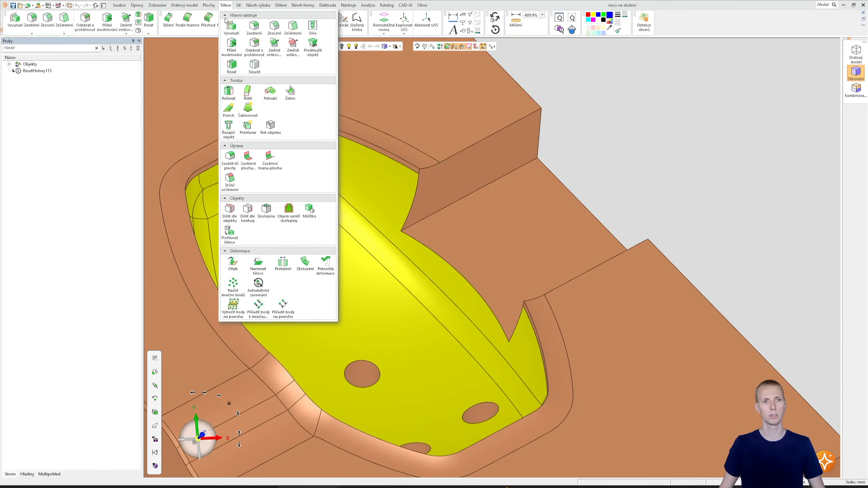
{"action": "left_click", "coordinate": [206, 7]}
{"action": "middle_click_drag", "start_coordinate": [560, 149], "coordinate": [533, 176]}
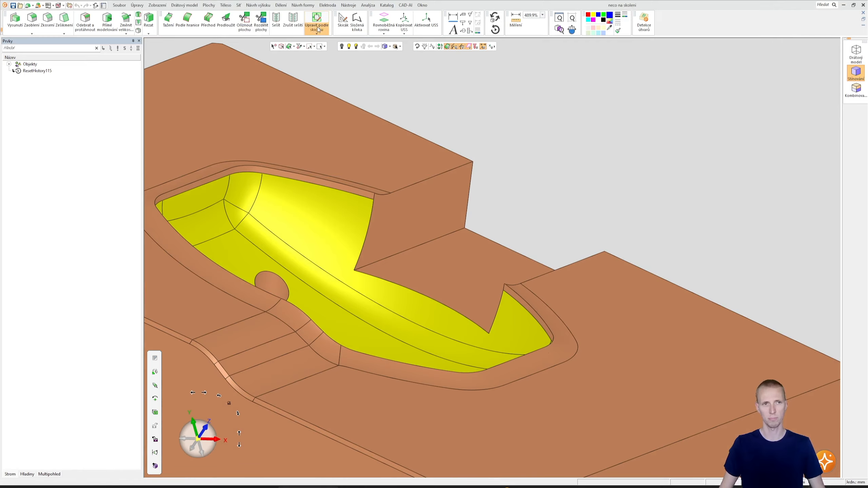
{"action": "left_click", "coordinate": [190, 5]}
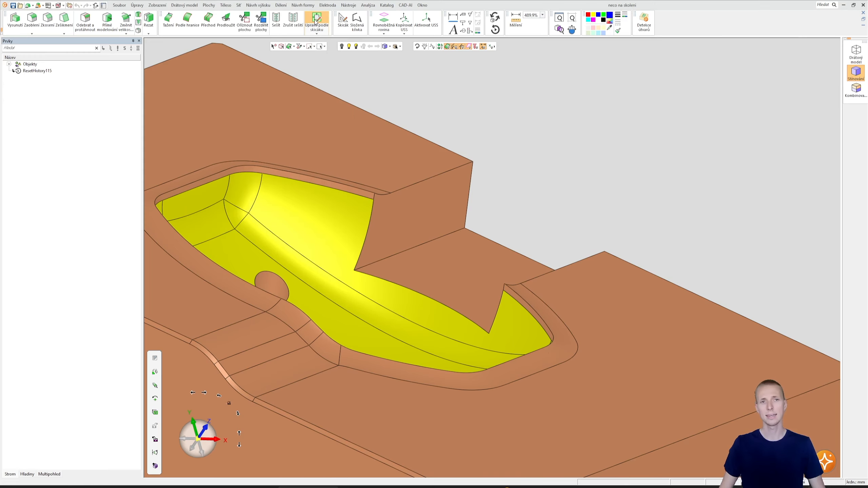
Start Upravit podle skicáku on the cavity's notched long side face to edit its boundary as a sketch.
{"action": "left_click", "coordinate": [315, 19]}
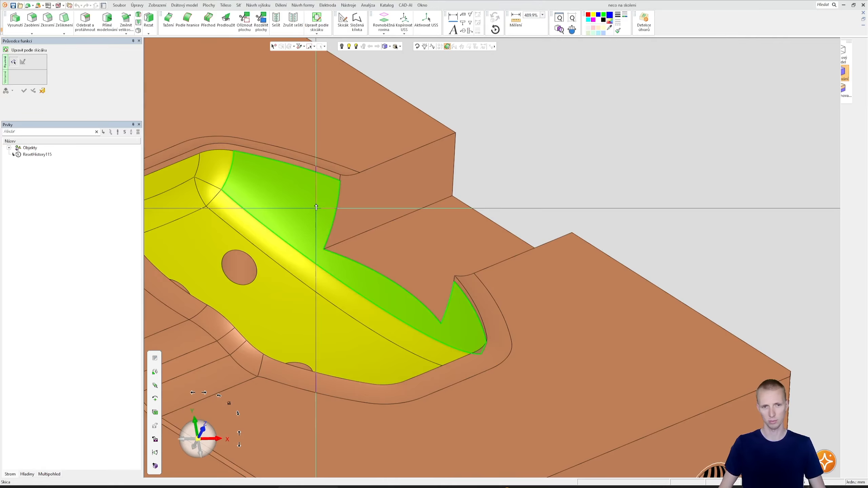
{"action": "left_click", "coordinate": [316, 207]}
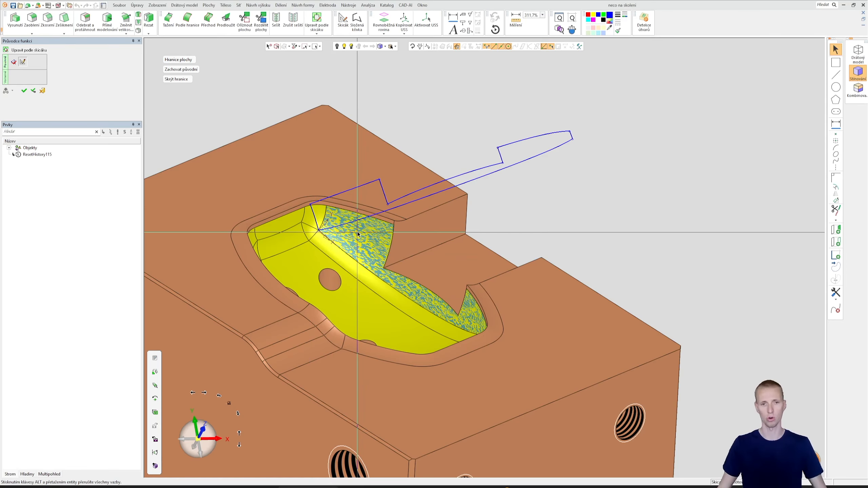
Convert the three boundary segments forming the notch in the face outline into construction geometry.
{"action": "mouse_move", "coordinate": [345, 232]}
{"action": "middle_mouse_down"}
{"action": "mouse_move", "coordinate": [490, 235]}
{"action": "mouse_move", "coordinate": [494, 226]}
{"action": "mouse_move", "coordinate": [325, 237]}
{"action": "middle_mouse_up"}
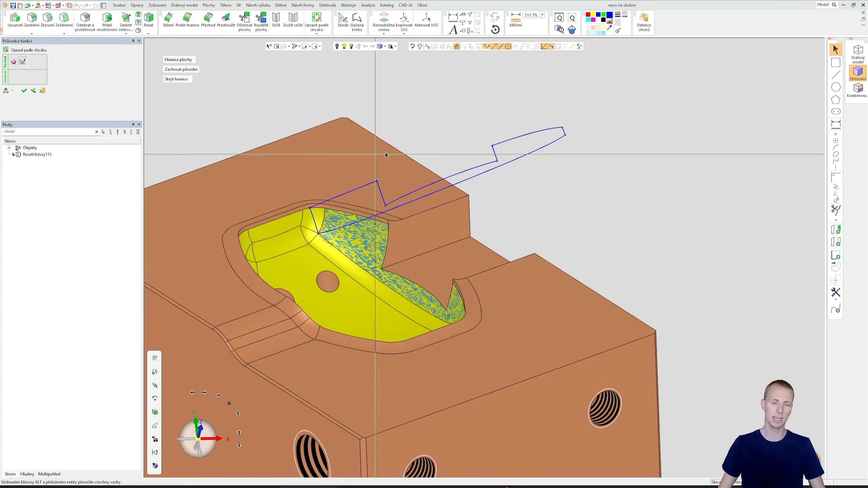
{"action": "scroll", "coordinate": [423, 153], "scroll_direction": "up", "scroll_amount": 3}
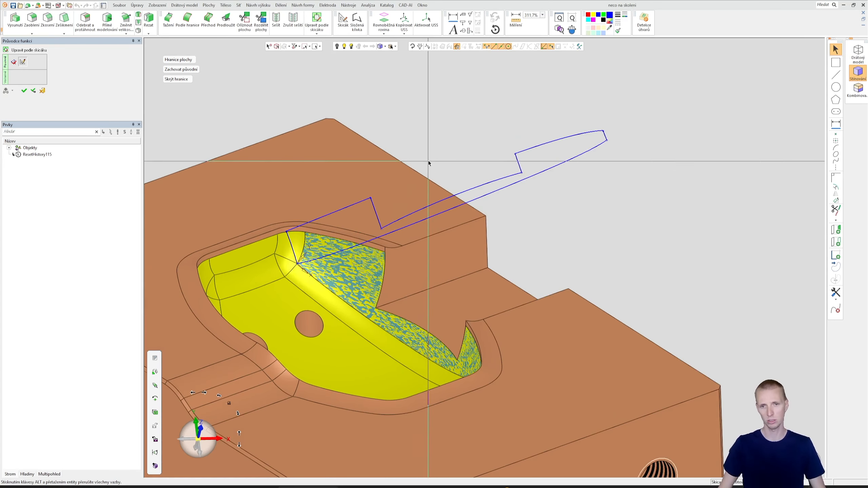
{"action": "scroll", "coordinate": [434, 174], "scroll_direction": "up", "scroll_amount": 3}
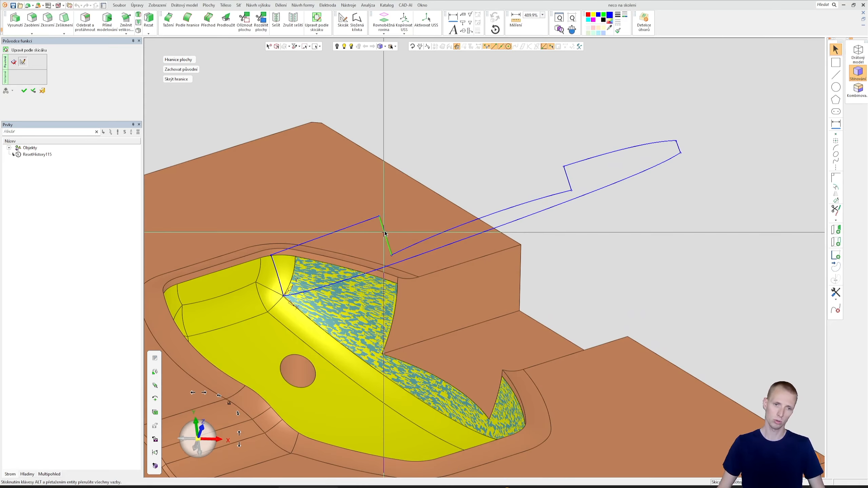
{"action": "left_click", "coordinate": [496, 217]}
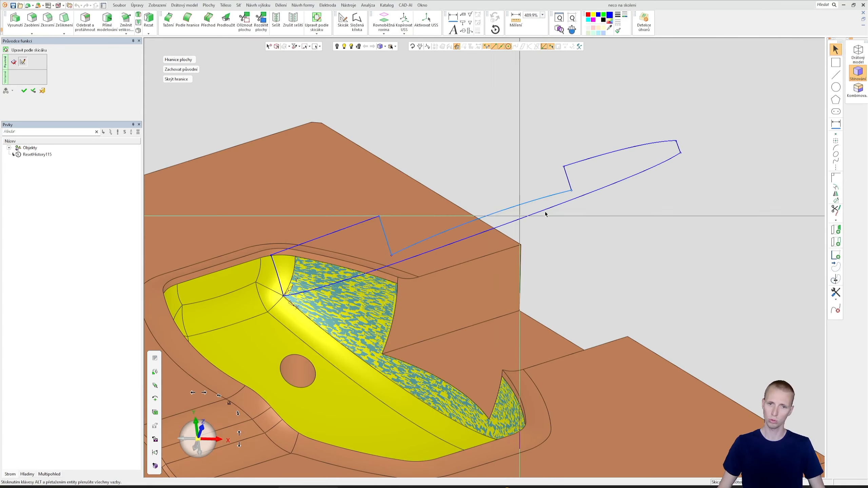
{"action": "left_click", "coordinate": [565, 179]}
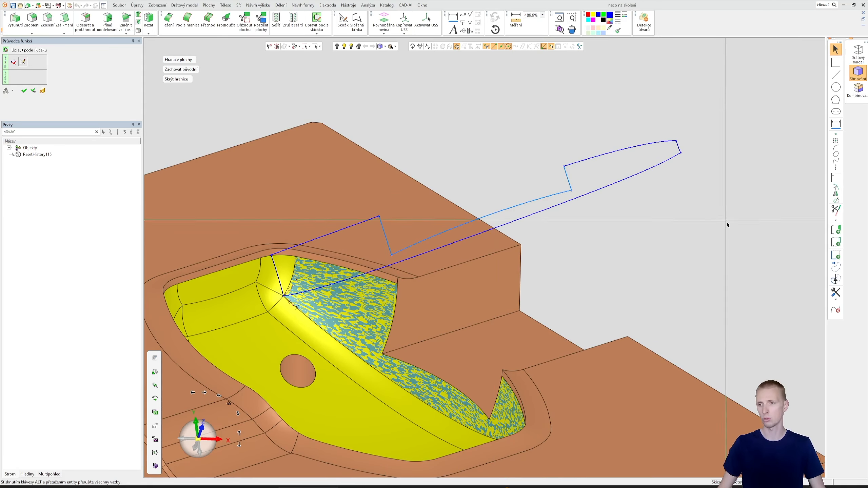
{"action": "left_click", "coordinate": [835, 281]}
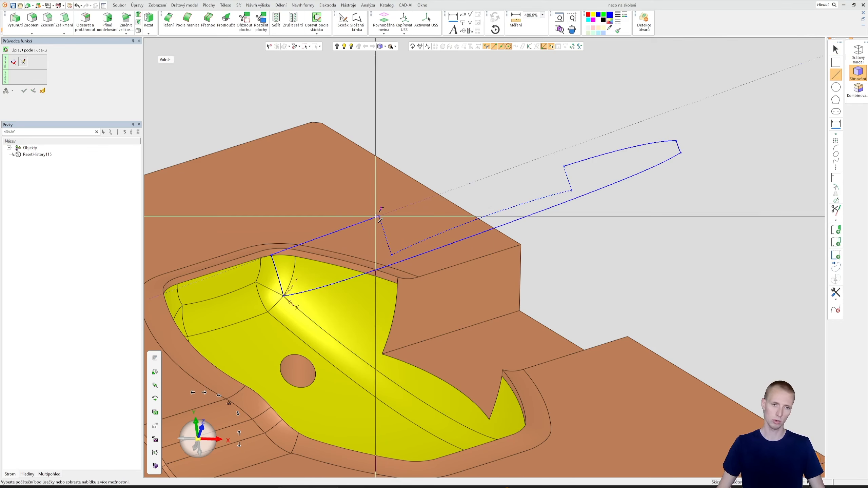
Bridge the notch with a straight line about 27 mm long between its two open upper corners.
{"action": "left_click", "coordinate": [379, 216]}
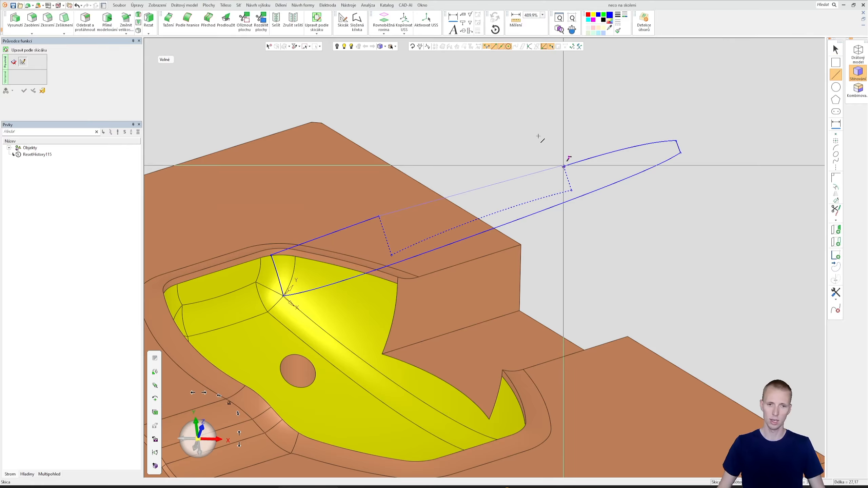
{"action": "key", "text": "Escape"}
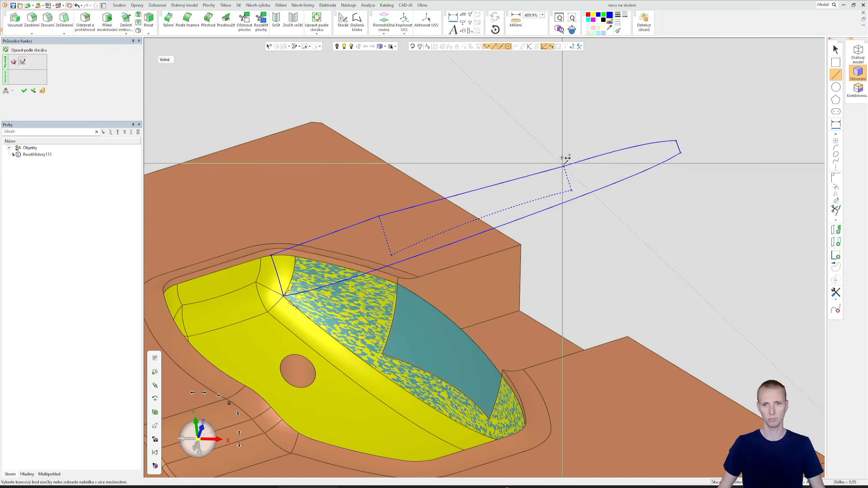
{"action": "mouse_move", "coordinate": [607, 253]}
{"action": "middle_mouse_down"}
{"action": "mouse_move", "coordinate": [644, 253]}
{"action": "mouse_move", "coordinate": [658, 222]}
{"action": "mouse_move", "coordinate": [620, 236]}
{"action": "mouse_move", "coordinate": [579, 229]}
{"action": "mouse_move", "coordinate": [548, 252]}
{"action": "mouse_move", "coordinate": [558, 255]}
{"action": "mouse_move", "coordinate": [583, 223]}
{"action": "mouse_move", "coordinate": [613, 232]}
{"action": "mouse_move", "coordinate": [606, 258]}
{"action": "mouse_move", "coordinate": [585, 257]}
{"action": "middle_mouse_up"}
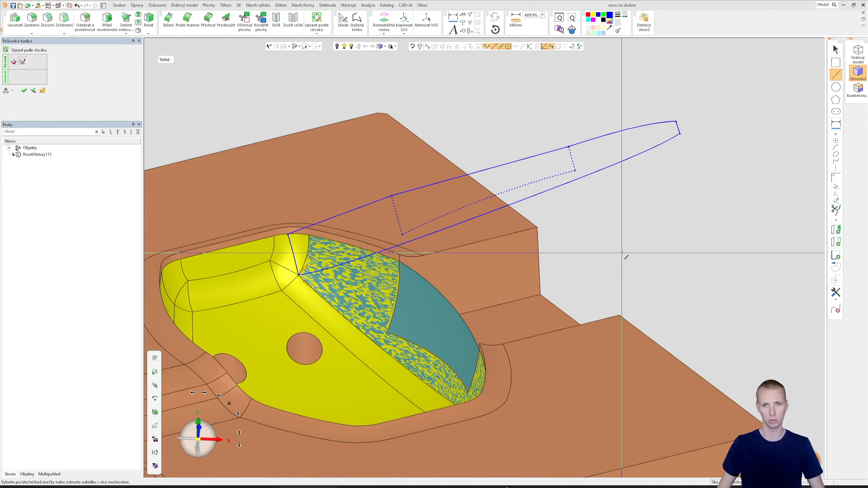
{"action": "key", "text": "Escape"}
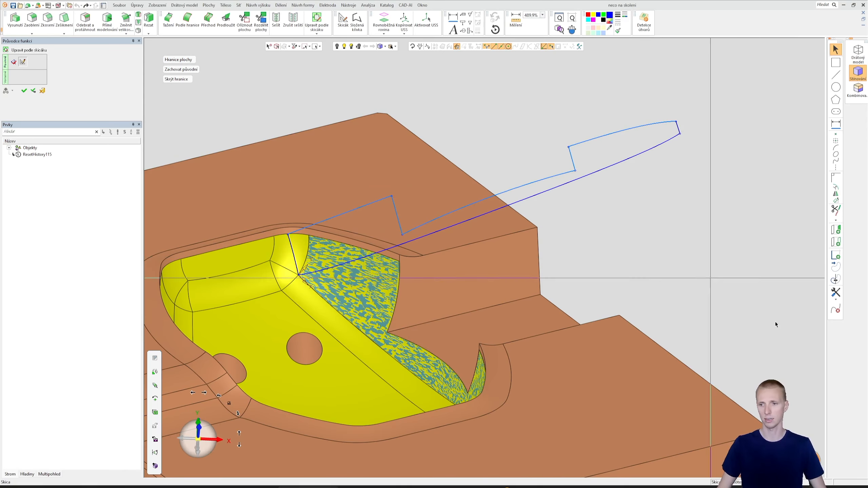
Delete the five upper segments of the face outline and close it with one straight line between the remaining ends.
{"action": "left_click", "coordinate": [835, 310]}
{"action": "middle_click_drag", "start_coordinate": [610, 256], "coordinate": [650, 257]}
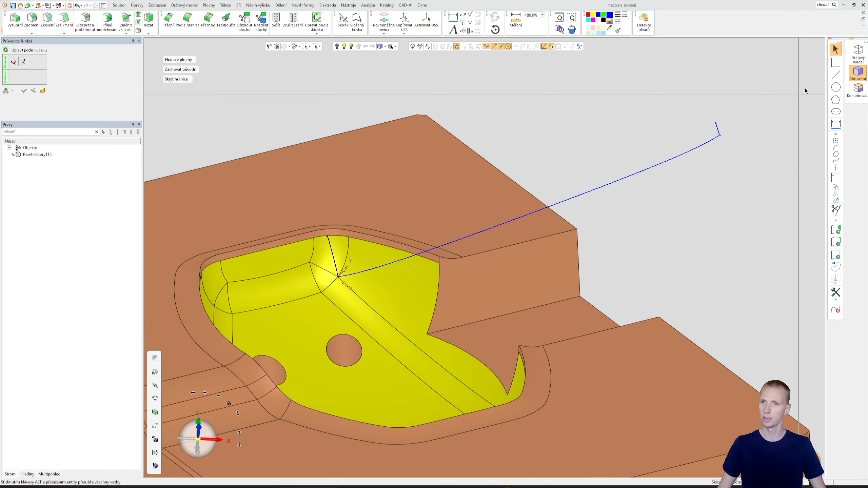
{"action": "left_click", "coordinate": [835, 75]}
{"action": "left_click", "coordinate": [328, 236]}
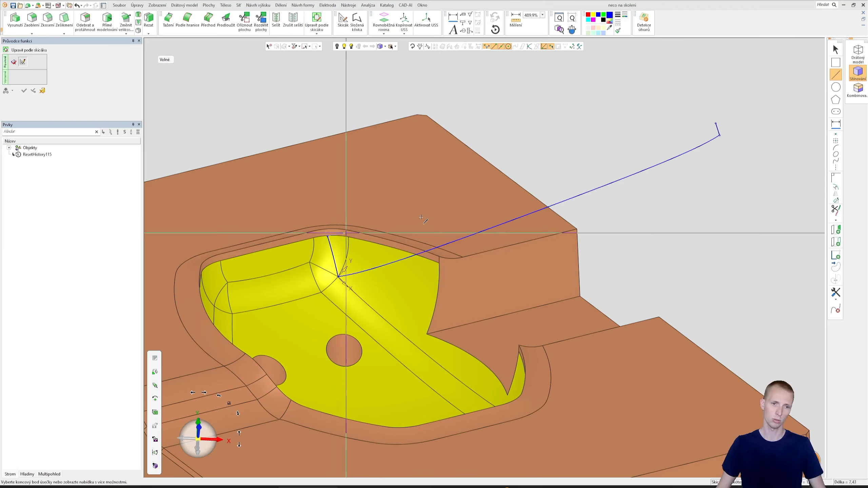
{"action": "left_click", "coordinate": [735, 170]}
{"action": "key", "text": "Escape"}
Pull the straight upper line of the outline outward so the surface extends above the top of the block.
{"action": "scroll", "coordinate": [609, 256], "scroll_direction": "down", "scroll_amount": 3}
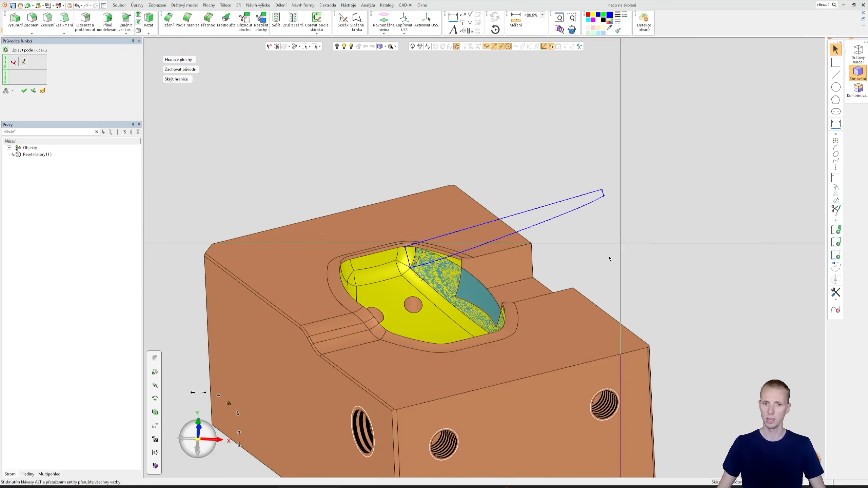
{"action": "mouse_move", "coordinate": [608, 255]}
{"action": "right_mouse_down"}
{"action": "mouse_move", "coordinate": [577, 248]}
{"action": "mouse_move", "coordinate": [606, 252]}
{"action": "right_mouse_up"}
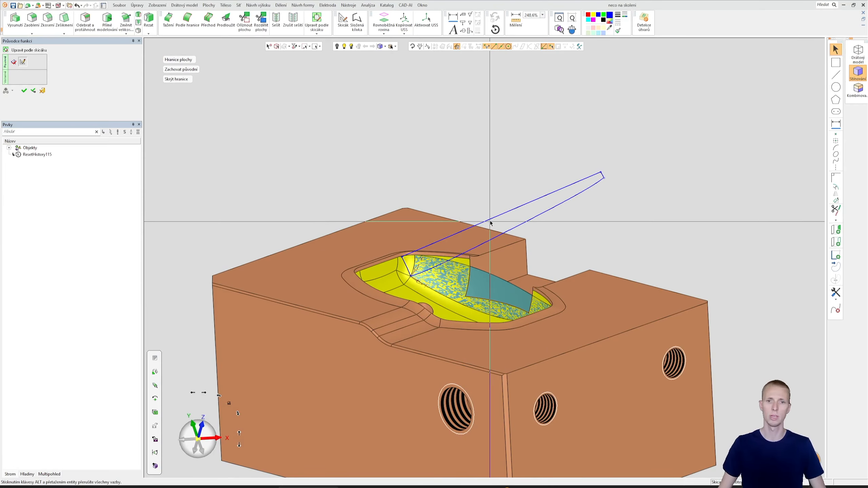
{"action": "left_click_drag", "start_coordinate": [486, 215], "coordinate": [472, 197]}
{"action": "mouse_move", "coordinate": [631, 237]}
{"action": "middle_mouse_down"}
{"action": "mouse_move", "coordinate": [612, 222]}
{"action": "mouse_move", "coordinate": [561, 226]}
{"action": "mouse_move", "coordinate": [596, 220]}
{"action": "mouse_move", "coordinate": [605, 229]}
{"action": "middle_mouse_up"}
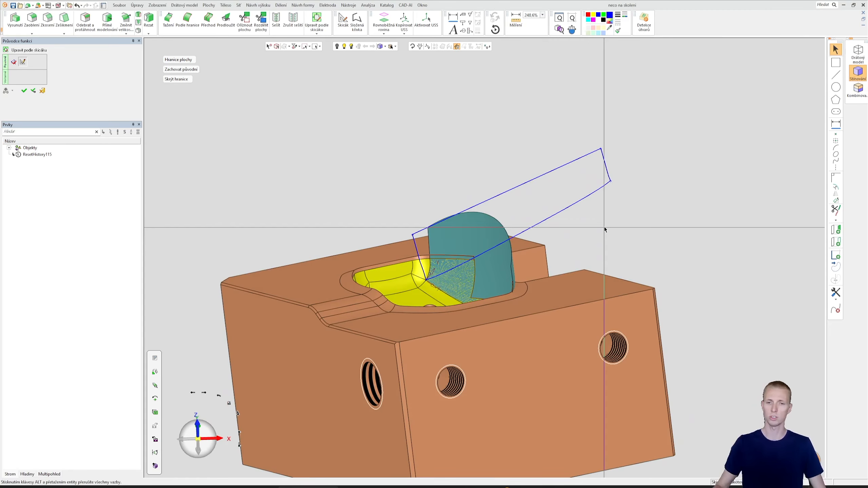
{"action": "scroll", "coordinate": [585, 254], "scroll_direction": "up", "scroll_amount": 3}
{"action": "middle_click_drag", "start_coordinate": [584, 253], "coordinate": [590, 251]}
Undo the outline edits back to the face's original notched boundary.
{"action": "key", "text": "ctrl+z"}
{"action": "key", "text": "ctrl+z"}
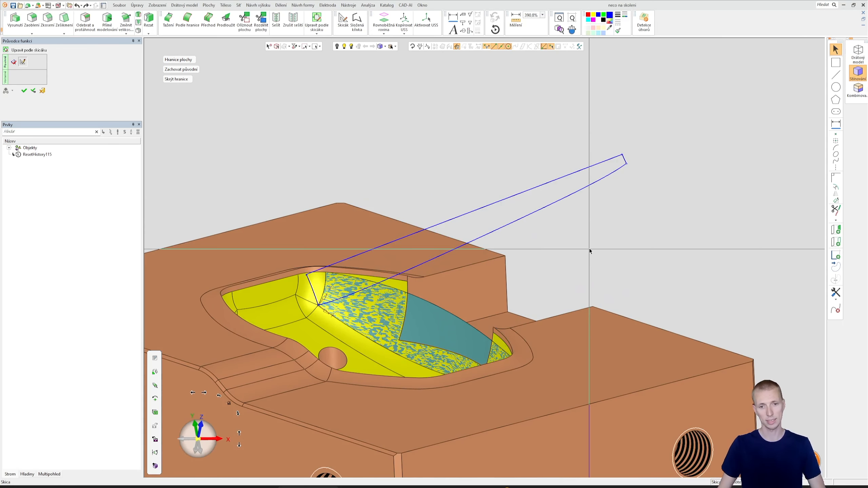
{"action": "key", "text": "ctrl+z"}
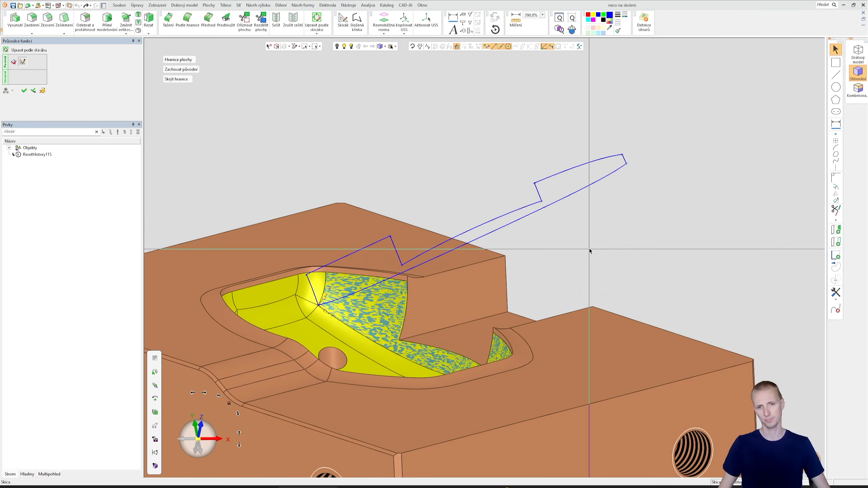
Turn the three notch segments of the restored outline into construction geometry.
{"action": "left_click", "coordinate": [410, 265]}
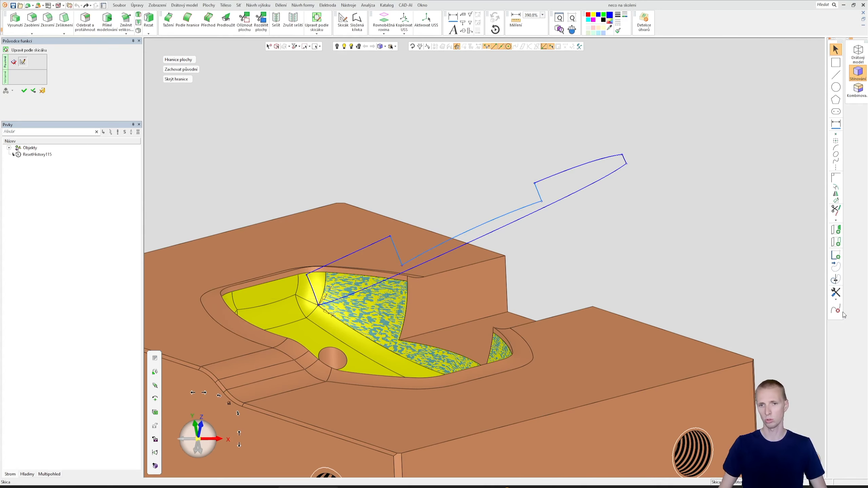
{"action": "left_click", "coordinate": [836, 279]}
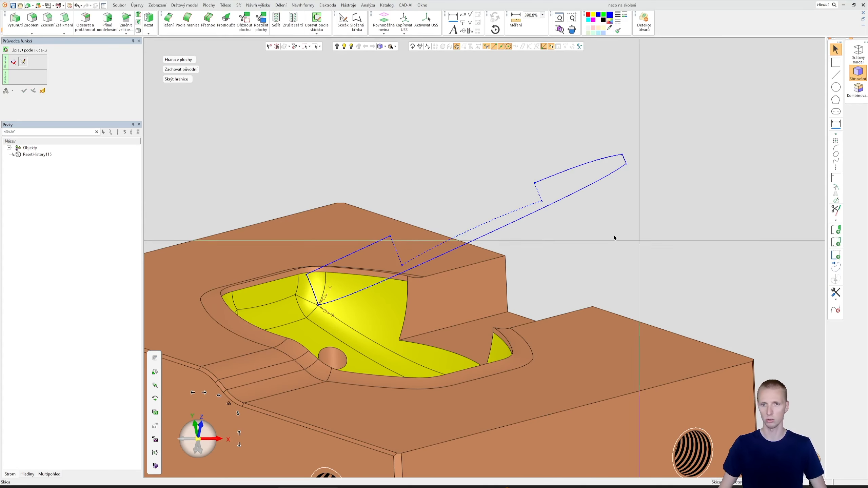
Apply the fixed constraint to all the solid segments of the outline, leaving out the three construction segments of the notch.
{"action": "left_click", "coordinate": [838, 294]}
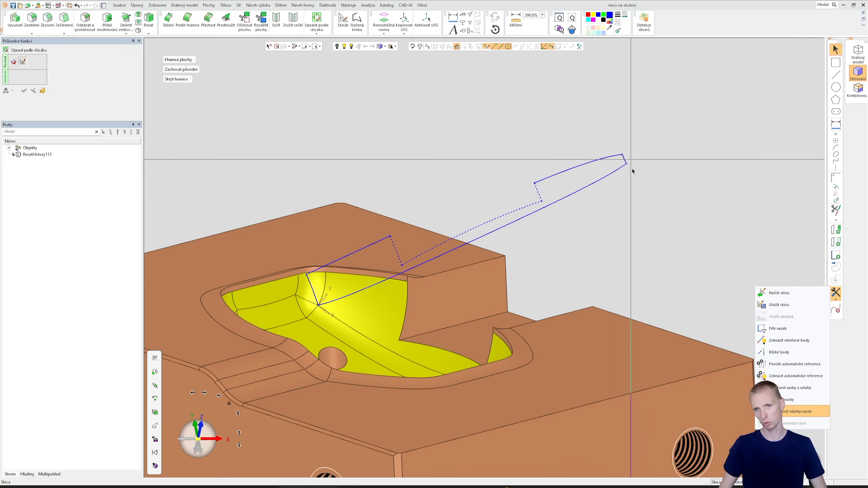
{"action": "left_click", "coordinate": [738, 291]}
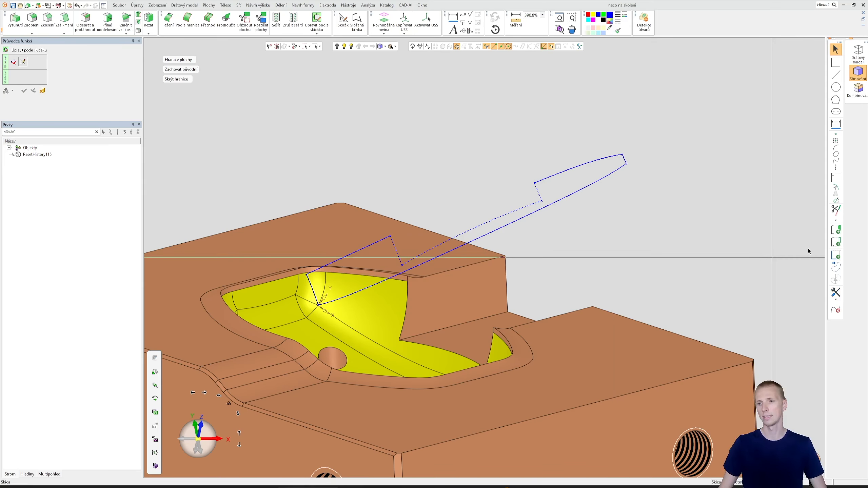
{"action": "left_click", "coordinate": [837, 253]}
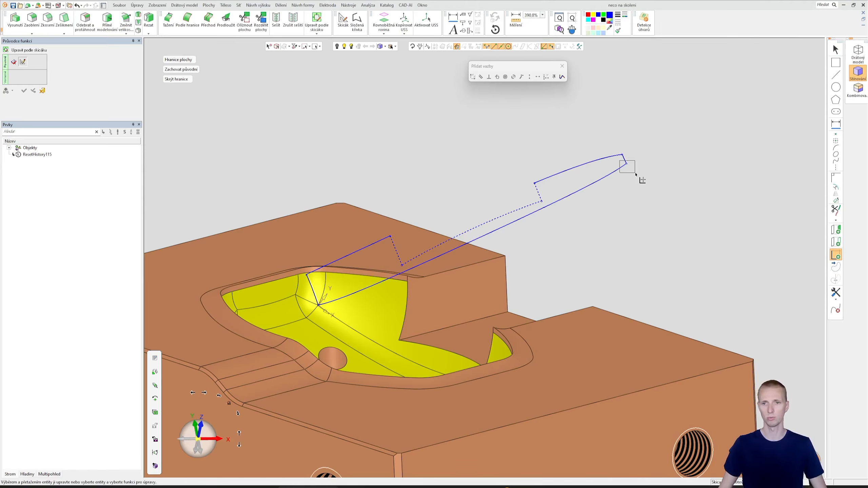
{"action": "left_click_drag", "start_coordinate": [620, 160], "coordinate": [635, 173]}
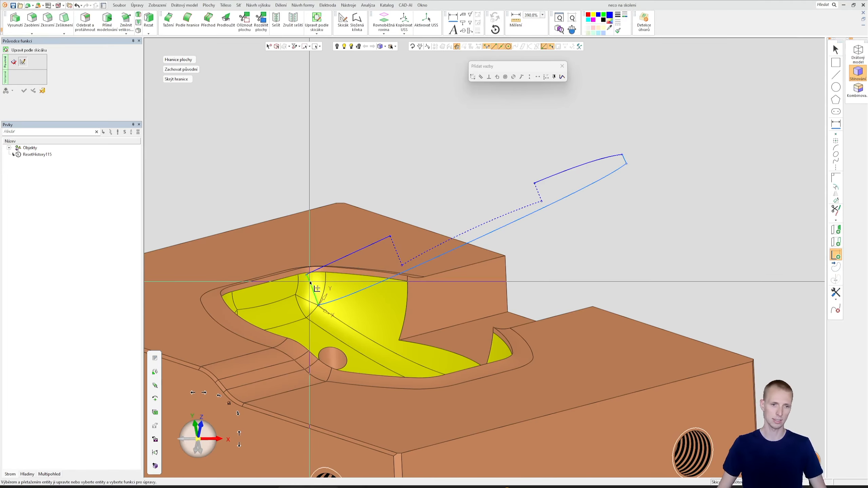
{"action": "left_click", "coordinate": [311, 282]}
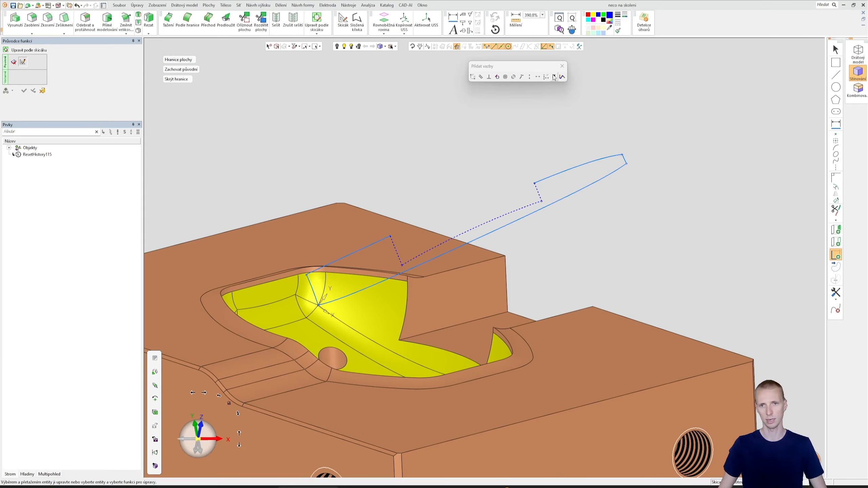
{"action": "left_click", "coordinate": [562, 66]}
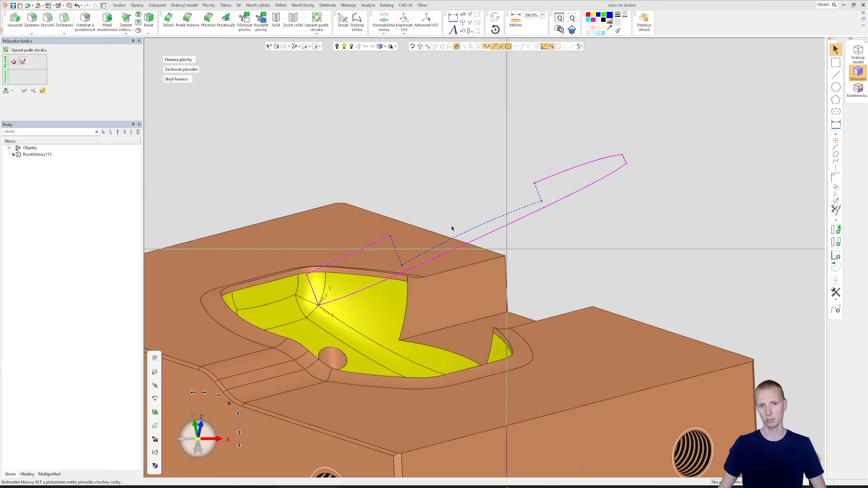
Draw a straight line between the two upper corners of the notch to close the outline.
{"action": "left_click", "coordinate": [836, 74]}
{"action": "left_click", "coordinate": [390, 236]}
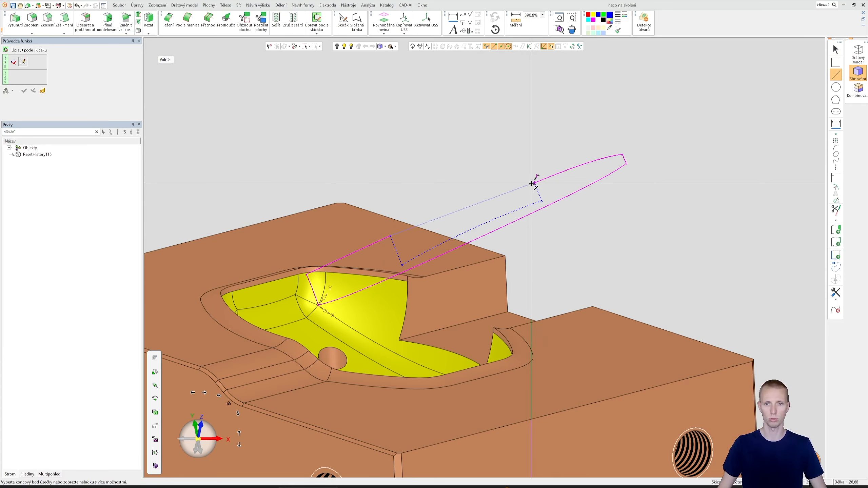
{"action": "left_click", "coordinate": [535, 183]}
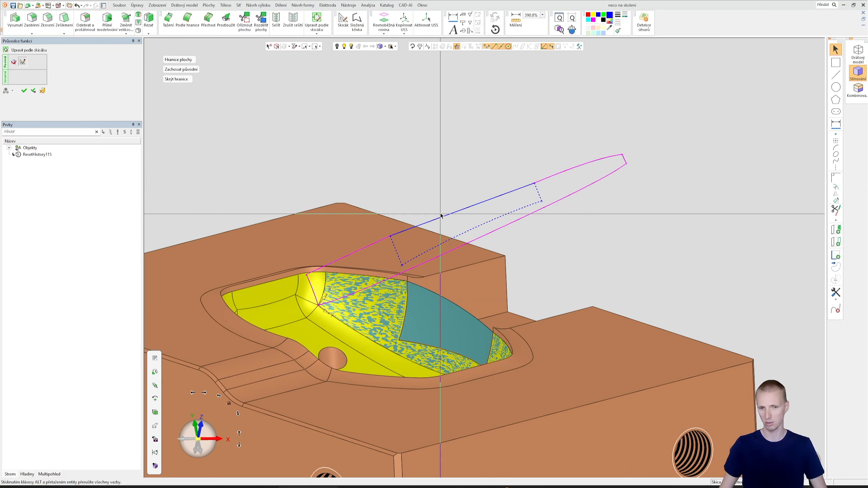
{"action": "mouse_move", "coordinate": [520, 260]}
{"action": "middle_mouse_down"}
{"action": "mouse_move", "coordinate": [532, 257]}
{"action": "mouse_move", "coordinate": [537, 302]}
{"action": "mouse_move", "coordinate": [484, 213]}
{"action": "middle_mouse_up"}
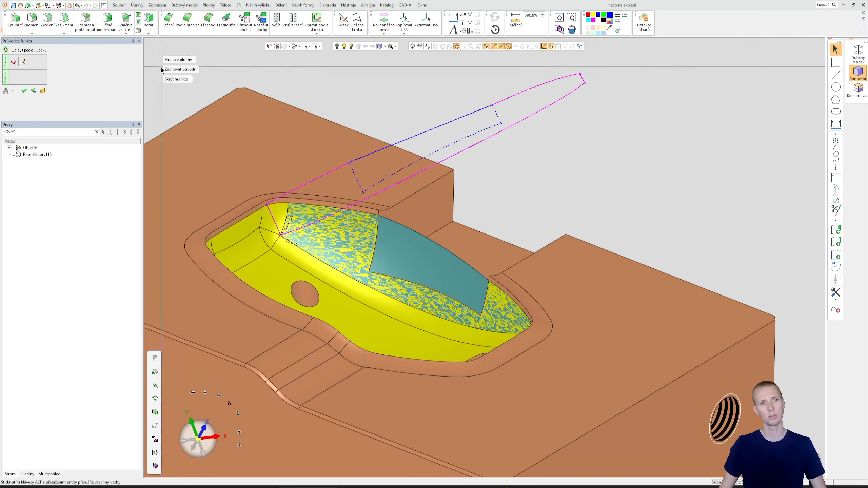
Toggle between removing and keeping the original face, leave it set to keep the original, and confirm the surface edit.
{"action": "left_click", "coordinate": [176, 69]}
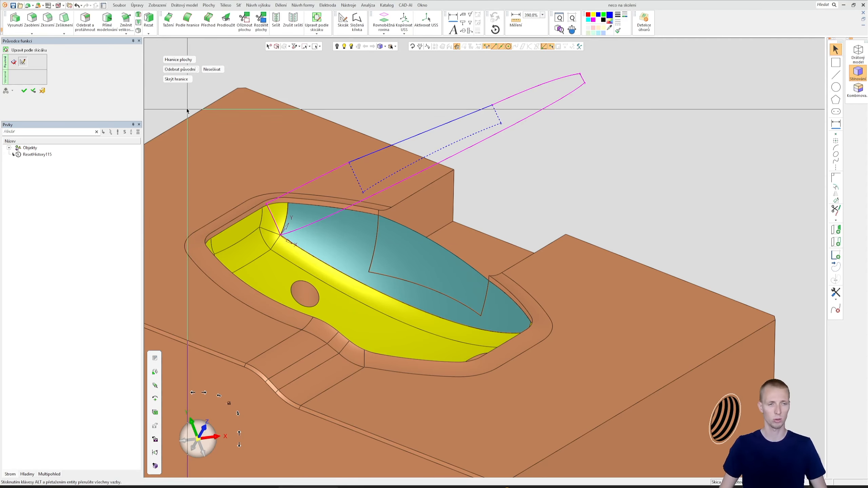
{"action": "left_click", "coordinate": [186, 71]}
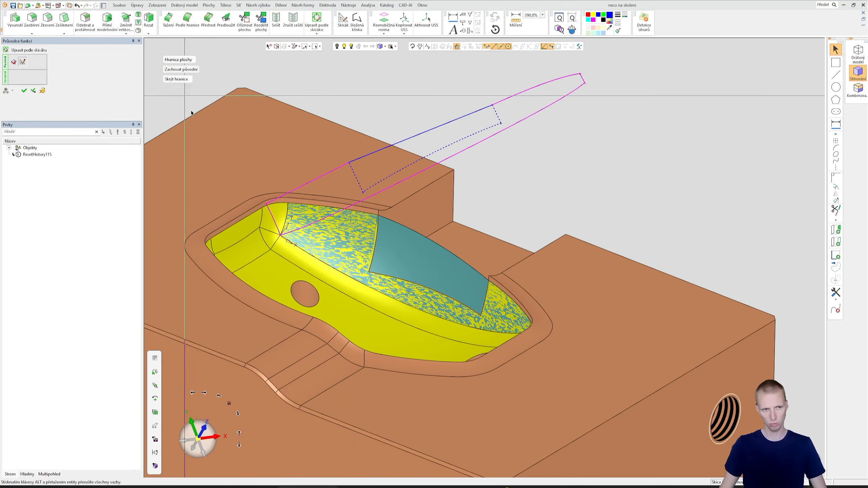
{"action": "left_click", "coordinate": [24, 91]}
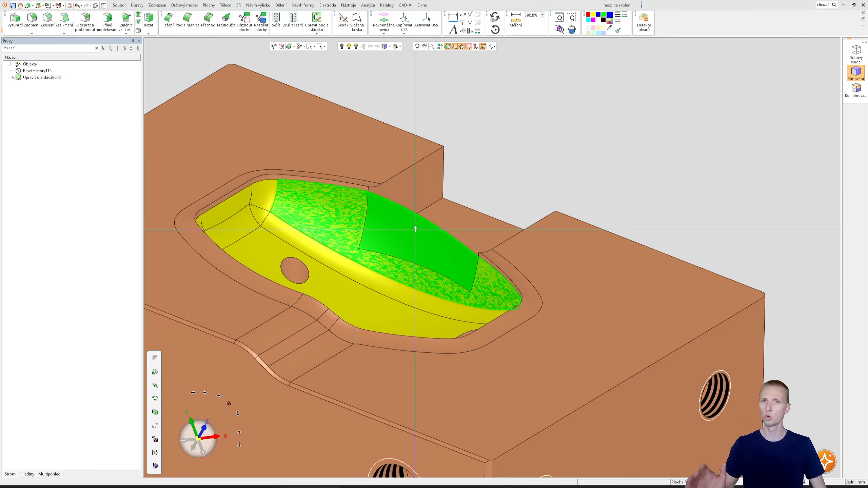
Hide the rebuilt surface to inspect the original notched face beneath it, and bring the surface back into view.
{"action": "left_click", "coordinate": [415, 229]}
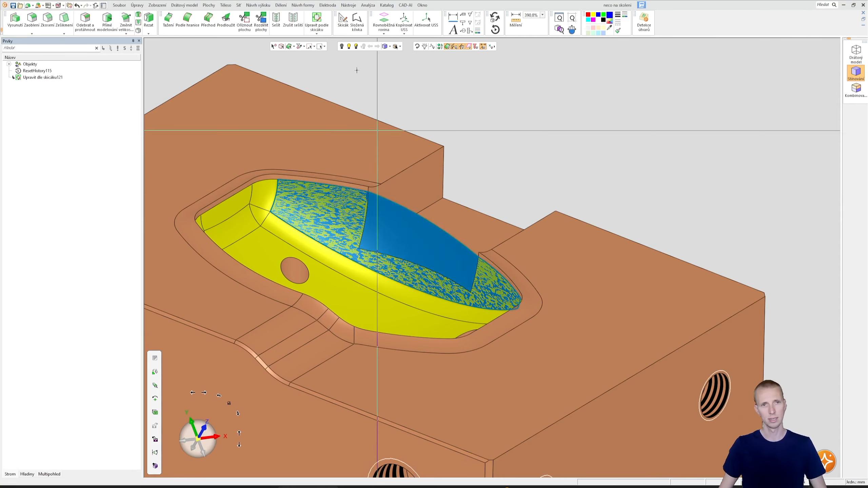
{"action": "left_click", "coordinate": [341, 47]}
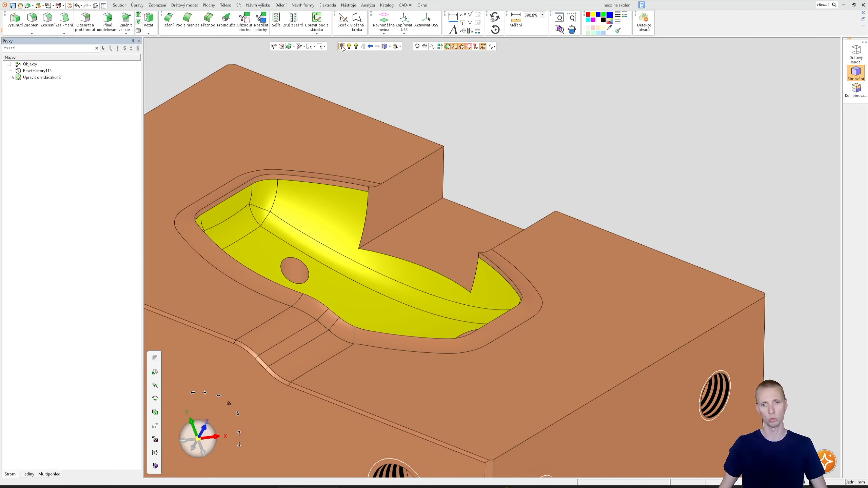
{"action": "middle_click_drag", "start_coordinate": [442, 184], "coordinate": [434, 219]}
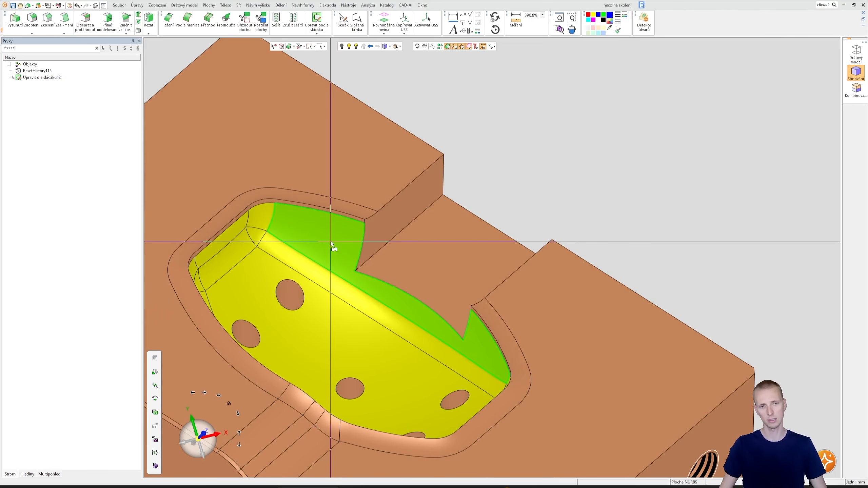
{"action": "left_click", "coordinate": [396, 259]}
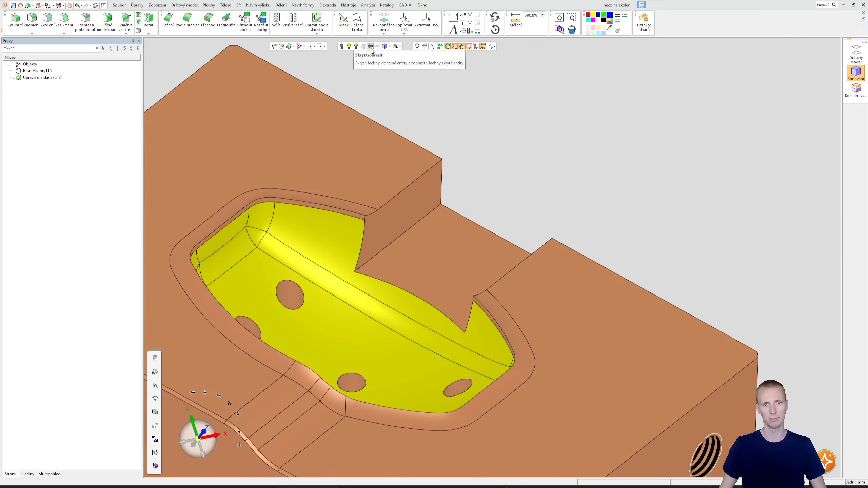
{"action": "left_click", "coordinate": [371, 47]}
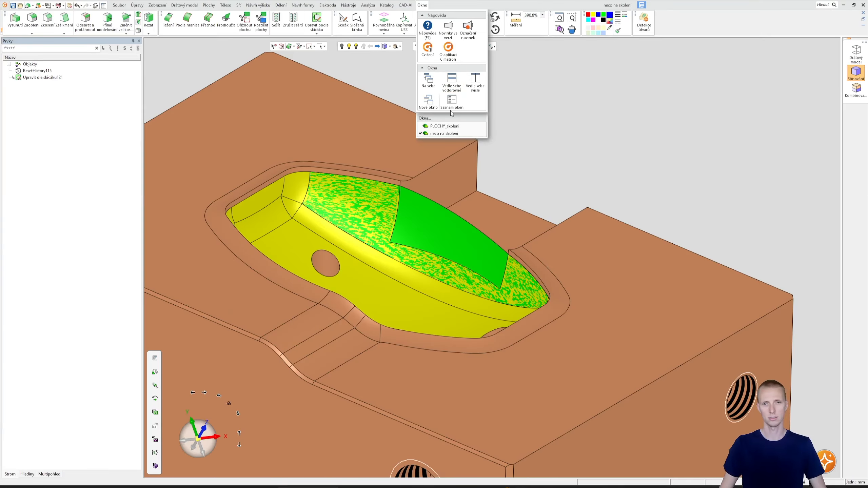
Switch to the PLOCHY_skoleni document and examine the wavy end of the green fillet at the pocket's inner corner.
{"action": "left_click", "coordinate": [444, 126]}
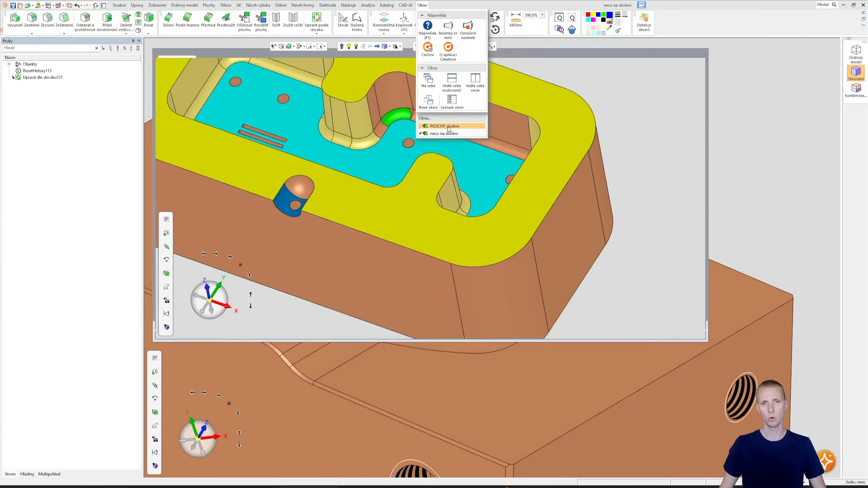
{"action": "scroll", "coordinate": [495, 201], "scroll_direction": "up", "scroll_amount": 5}
{"action": "scroll", "coordinate": [512, 201], "scroll_direction": "up", "scroll_amount": 1}
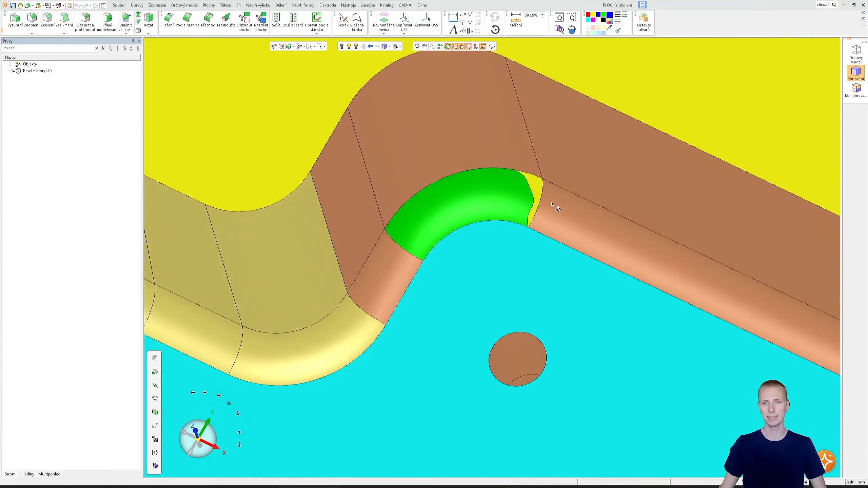
{"action": "middle_click_drag", "start_coordinate": [512, 202], "coordinate": [526, 190]}
{"action": "scroll", "coordinate": [530, 184], "scroll_direction": "up", "scroll_amount": 5}
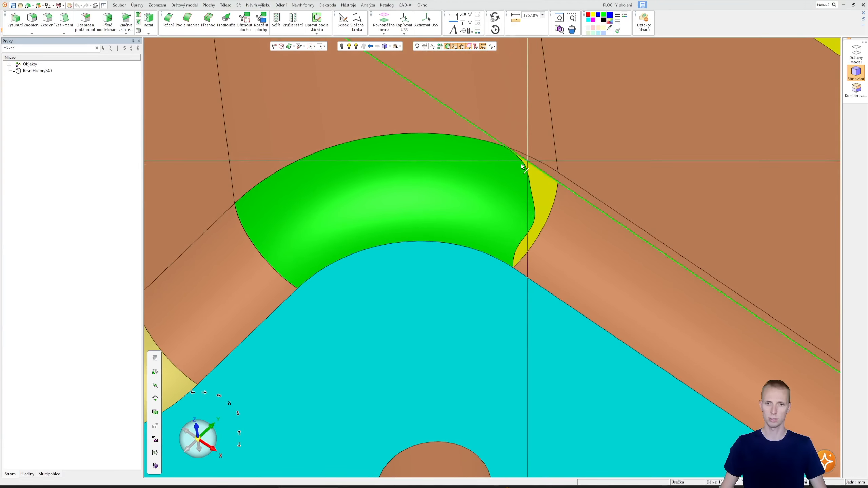
{"action": "middle_click_drag", "start_coordinate": [522, 160], "coordinate": [500, 198]}
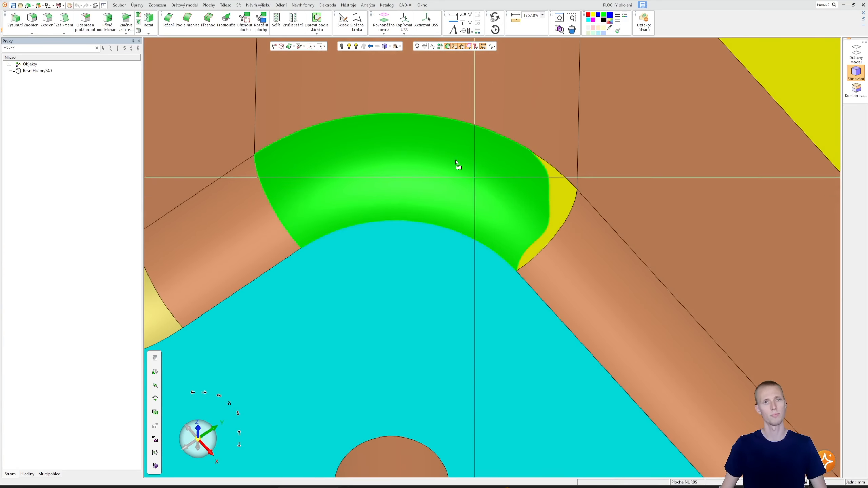
{"action": "scroll", "coordinate": [457, 165], "scroll_direction": "down", "scroll_amount": 3}
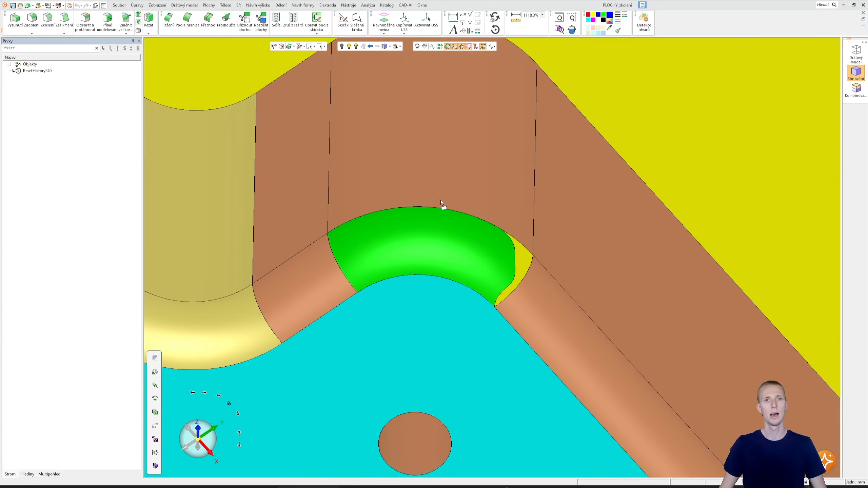
Start editing the green corner fillet by sketch so its flattened boundary outline can be modified.
{"action": "left_click", "coordinate": [316, 17]}
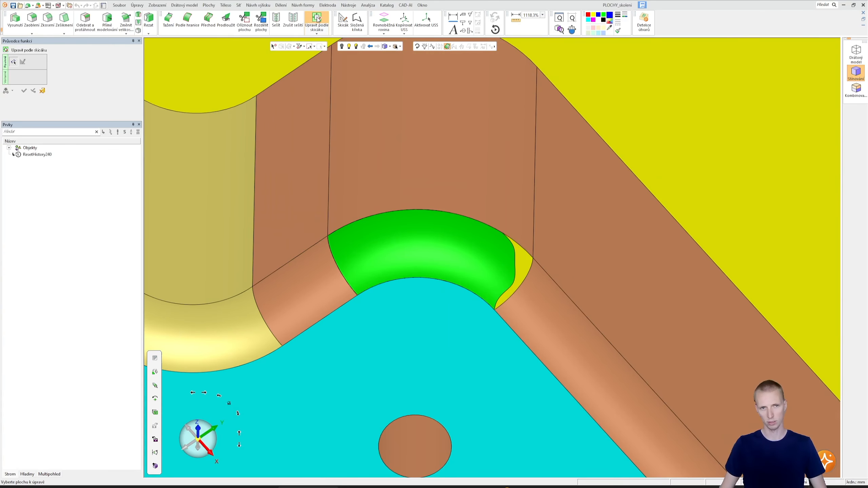
{"action": "left_click", "coordinate": [424, 240]}
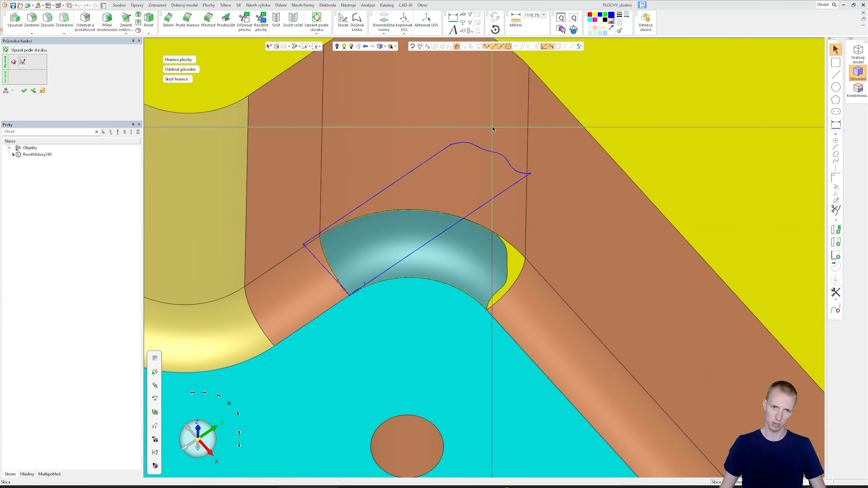
{"action": "scroll", "coordinate": [492, 127], "scroll_direction": "down", "scroll_amount": 2}
{"action": "mouse_move", "coordinate": [516, 145]}
{"action": "middle_mouse_down"}
{"action": "mouse_move", "coordinate": [497, 207]}
{"action": "mouse_move", "coordinate": [455, 209]}
{"action": "mouse_move", "coordinate": [453, 218]}
{"action": "middle_mouse_up"}
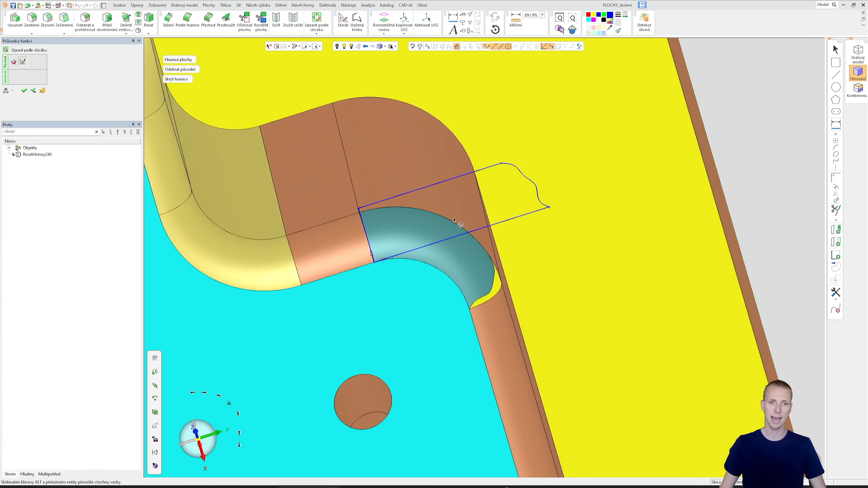
{"action": "middle_click_drag", "start_coordinate": [451, 261], "coordinate": [472, 241]}
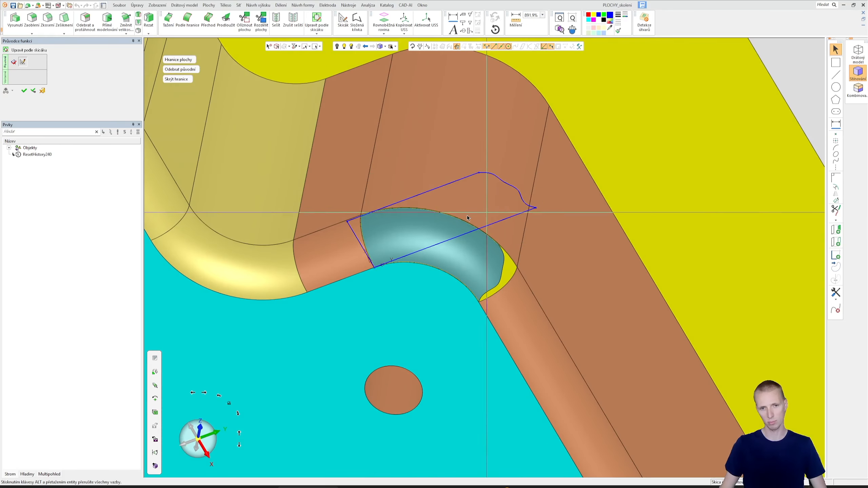
{"action": "scroll", "coordinate": [468, 218], "scroll_direction": "up", "scroll_amount": 2}
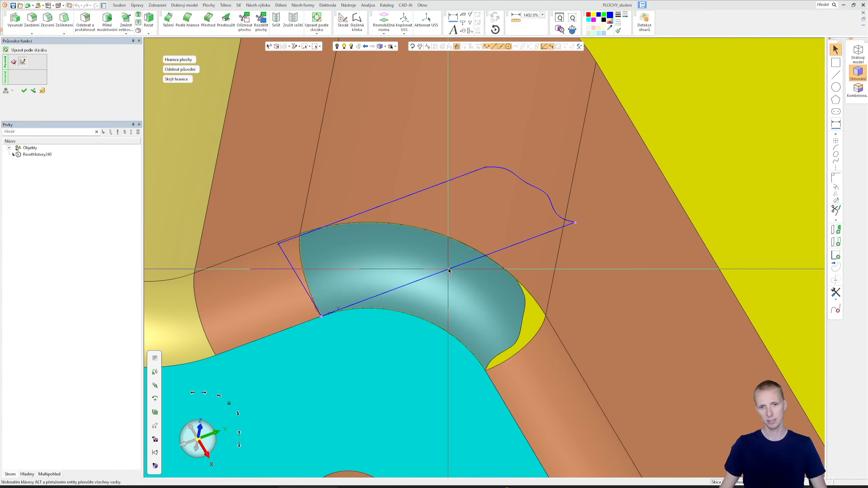
Apply the fixed constraint to the three straight segments of the fillet's outline, leaving the wavy end curve free.
{"action": "mouse_move", "coordinate": [449, 270]}
{"action": "left_mouse_down"}
{"action": "mouse_move", "coordinate": [397, 194]}
{"action": "mouse_move", "coordinate": [349, 246]}
{"action": "left_mouse_up"}
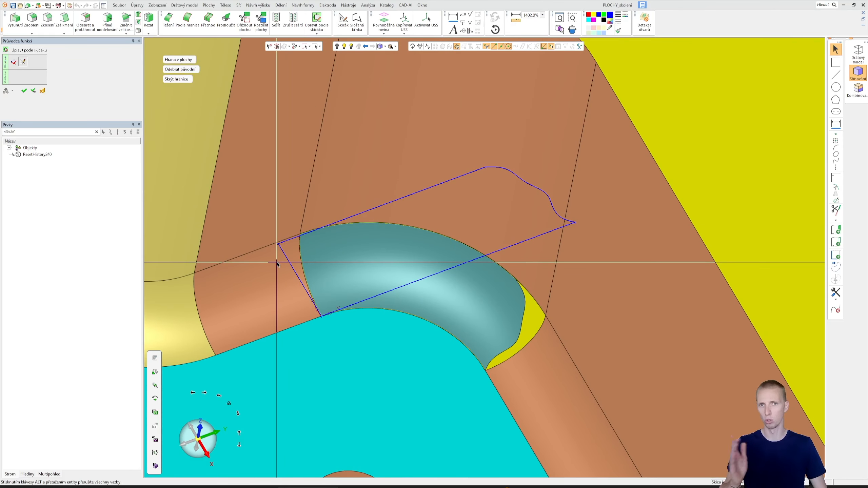
{"action": "left_click", "coordinate": [837, 255]}
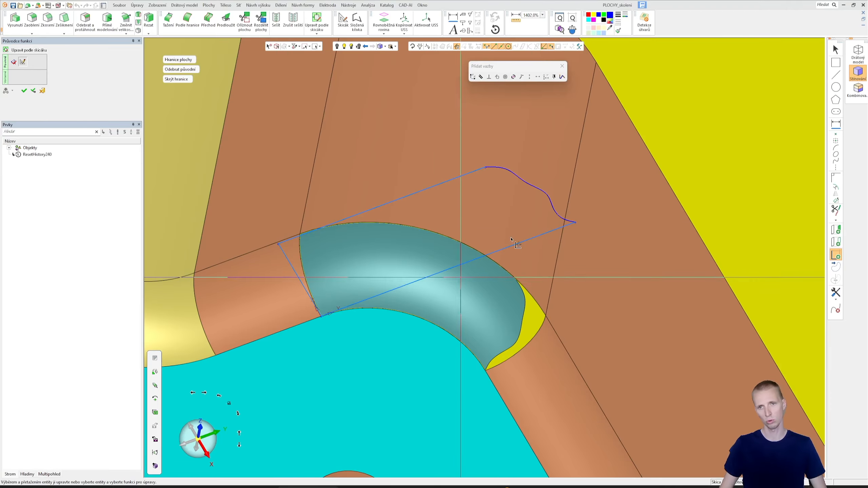
{"action": "left_click", "coordinate": [563, 66]}
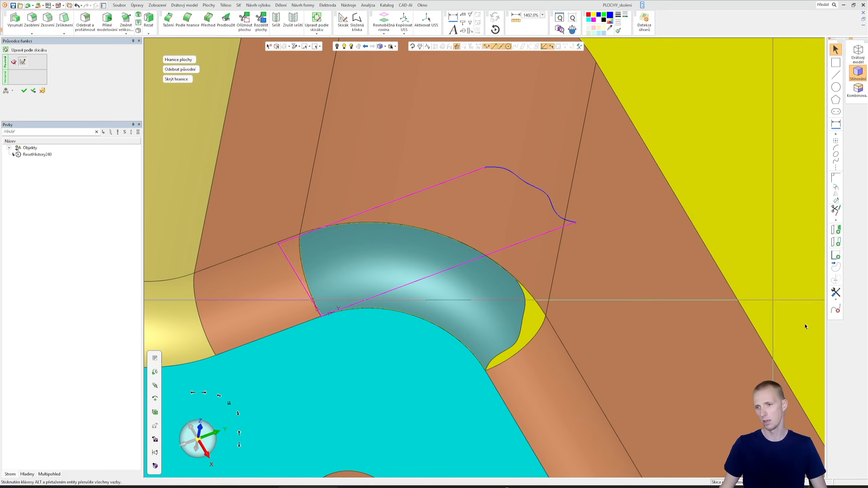
Turn on the display of constraints and relations in the fillet's boundary sketch.
{"action": "middle_click_drag", "start_coordinate": [634, 245], "coordinate": [648, 263]}
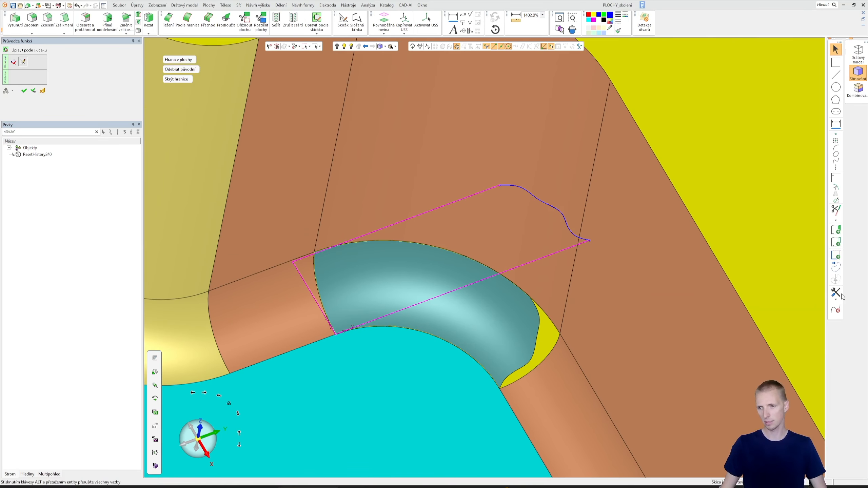
{"action": "left_click", "coordinate": [841, 296]}
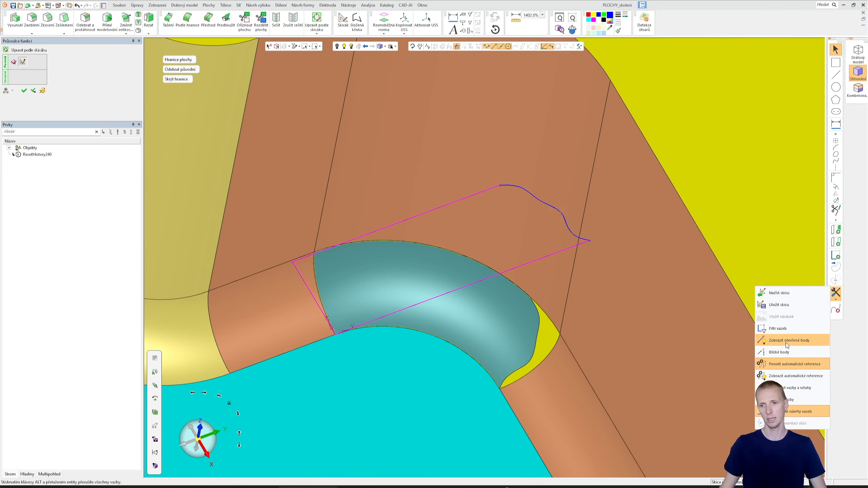
{"action": "left_click", "coordinate": [796, 388]}
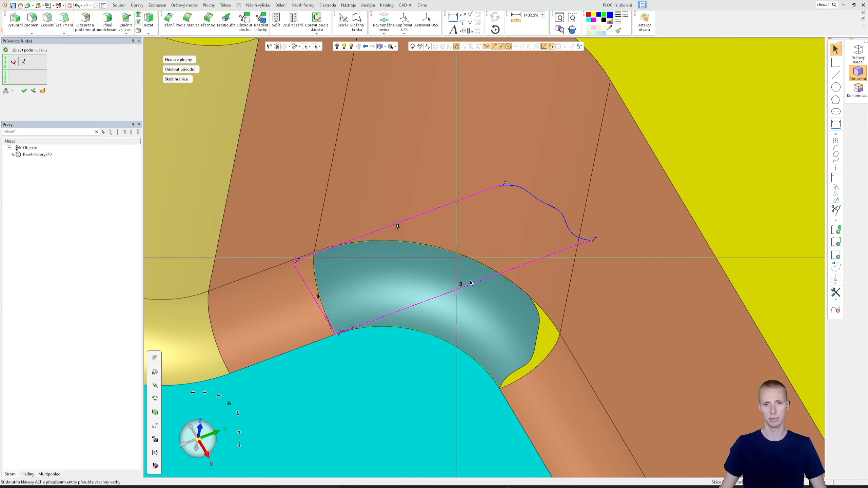
{"action": "middle_click_drag", "start_coordinate": [620, 282], "coordinate": [630, 301]}
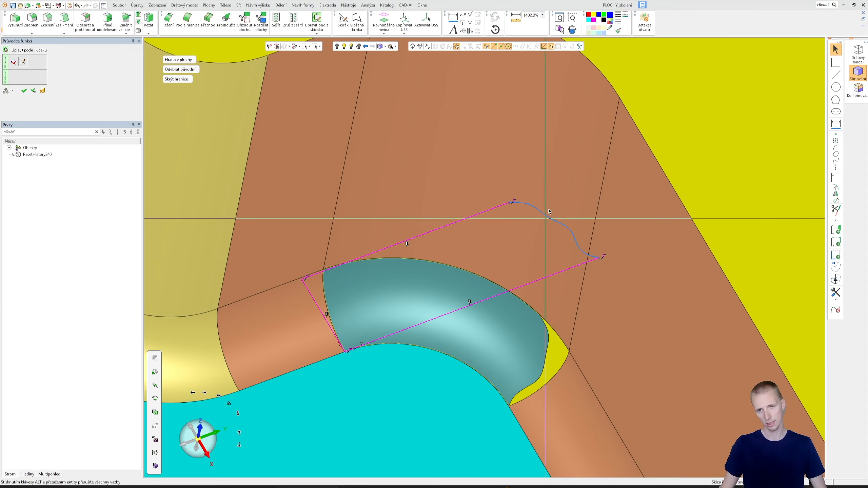
Replace the fillet outline's wavy end curve with the adjoining fillet's end edge brought into the sketch as a straight segment.
{"action": "left_click", "coordinate": [834, 312]}
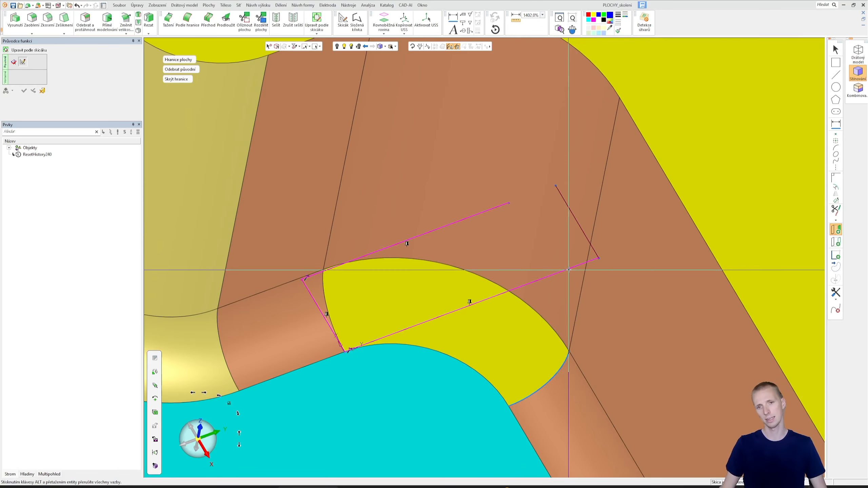
Try bridging the outline's gap with a line from the upper boundary's end to the new end segment's free endpoint.
{"action": "left_click", "coordinate": [835, 76]}
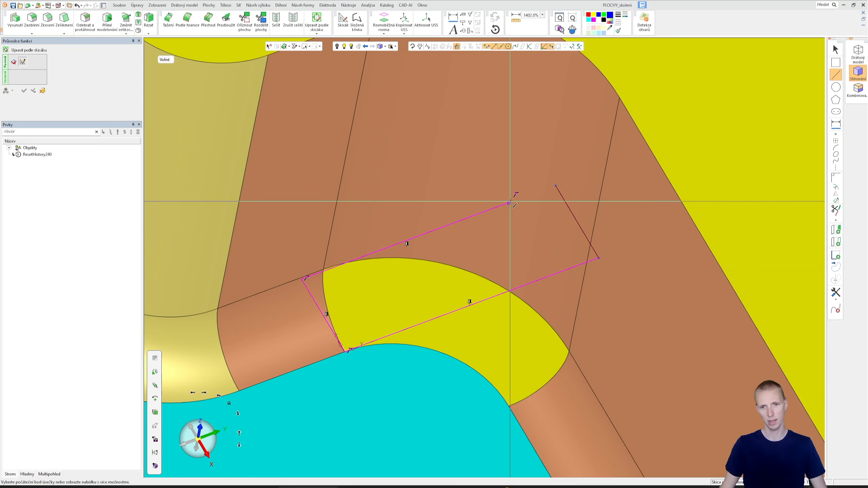
{"action": "left_click", "coordinate": [509, 203]}
{"action": "left_click", "coordinate": [556, 185]}
{"action": "key", "text": "Escape"}
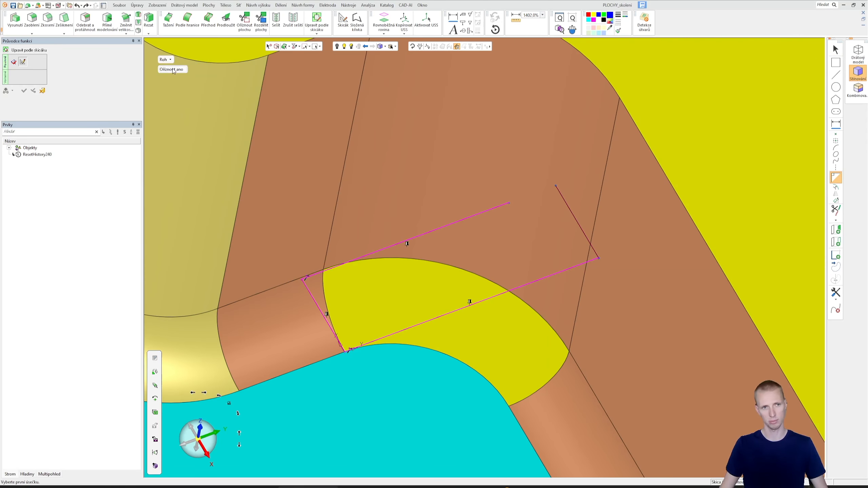
Join the upper and lower boundary lines to the new end segment with trimmed corners to close the outline.
{"action": "left_click", "coordinate": [494, 209]}
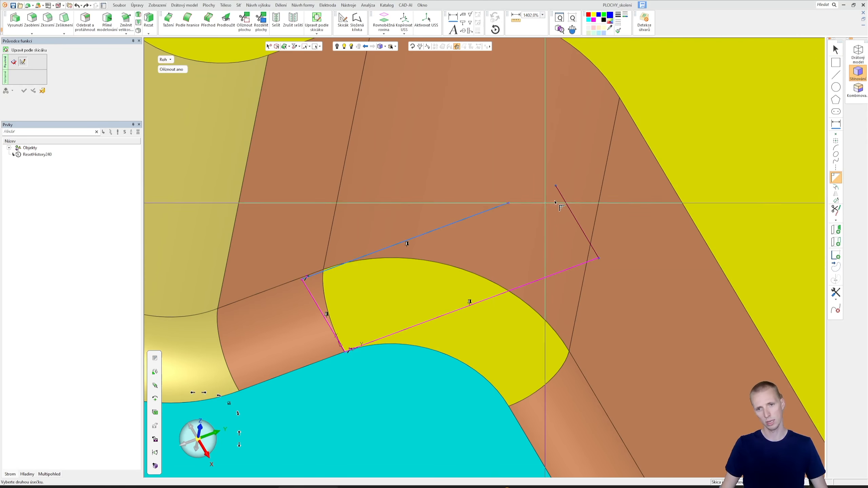
{"action": "left_click", "coordinate": [585, 266]}
{"action": "left_click", "coordinate": [587, 240]}
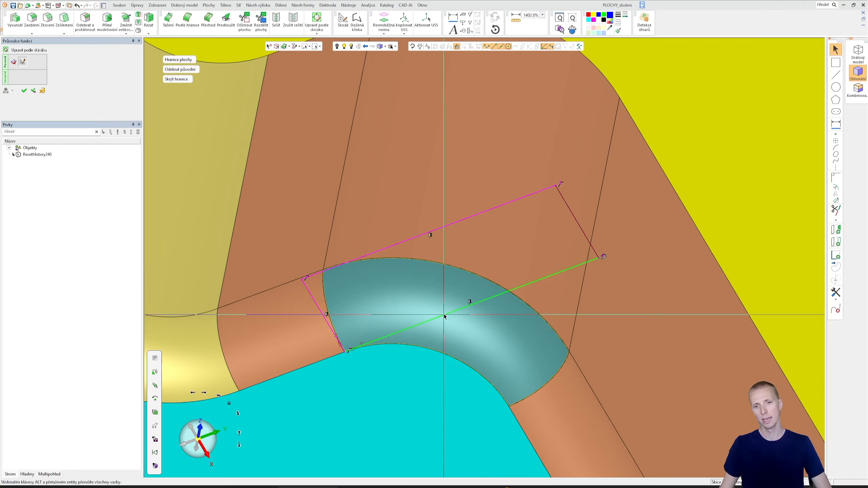
Inspect the outline's lower end corner up close for a gap and turn on the display of open points.
{"action": "scroll", "coordinate": [595, 261], "scroll_direction": "up", "scroll_amount": 5}
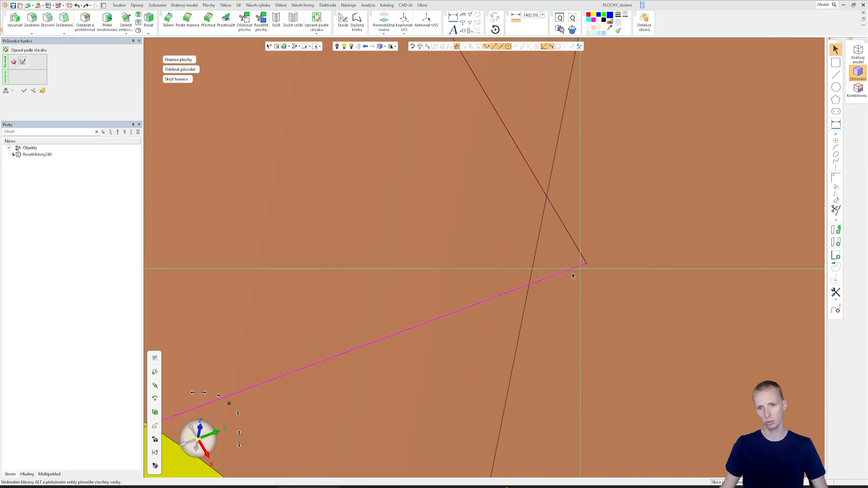
{"action": "scroll", "coordinate": [581, 267], "scroll_direction": "up", "scroll_amount": 10}
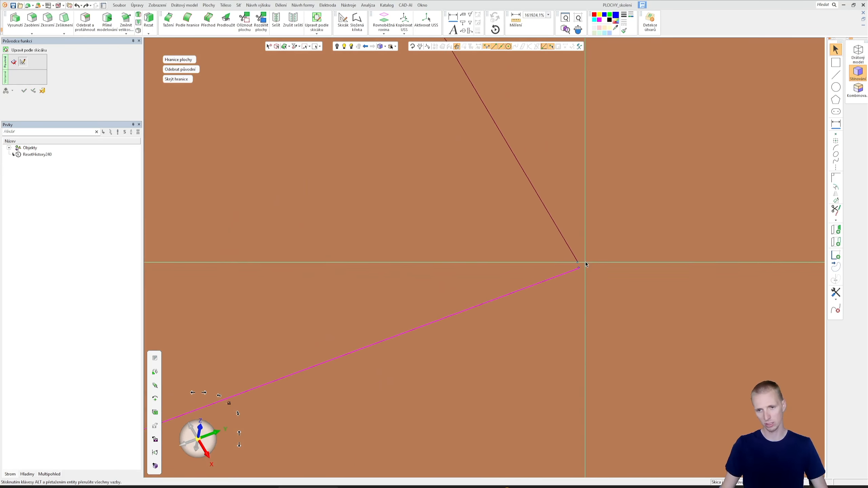
{"action": "scroll", "coordinate": [585, 264], "scroll_direction": "up", "scroll_amount": 5}
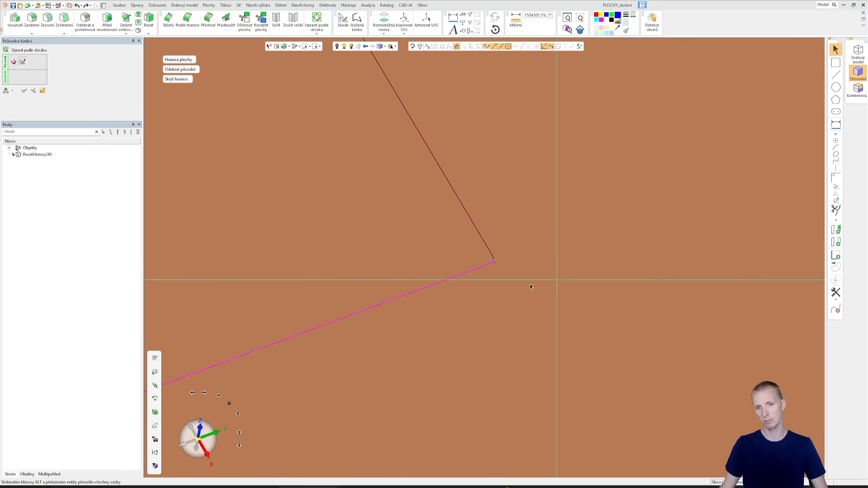
{"action": "scroll", "coordinate": [530, 286], "scroll_direction": "down", "scroll_amount": 15}
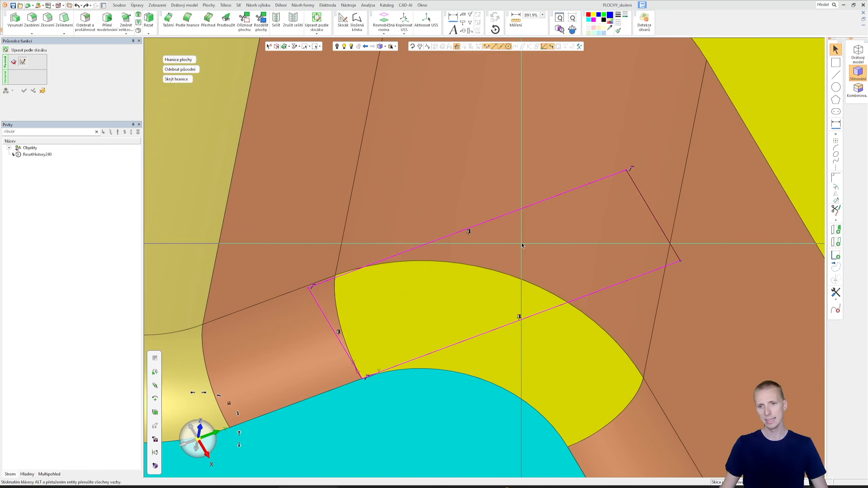
{"action": "left_click", "coordinate": [835, 294]}
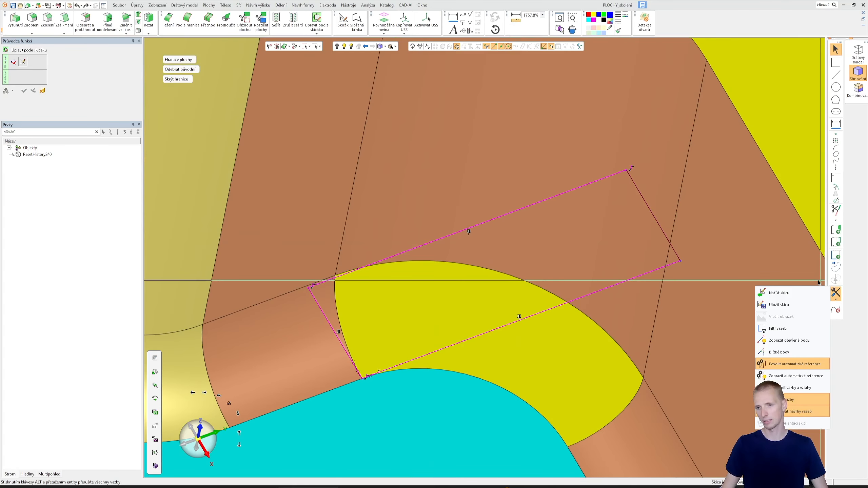
{"action": "left_click", "coordinate": [816, 345]}
{"action": "middle_click_drag", "start_coordinate": [718, 279], "coordinate": [684, 293]}
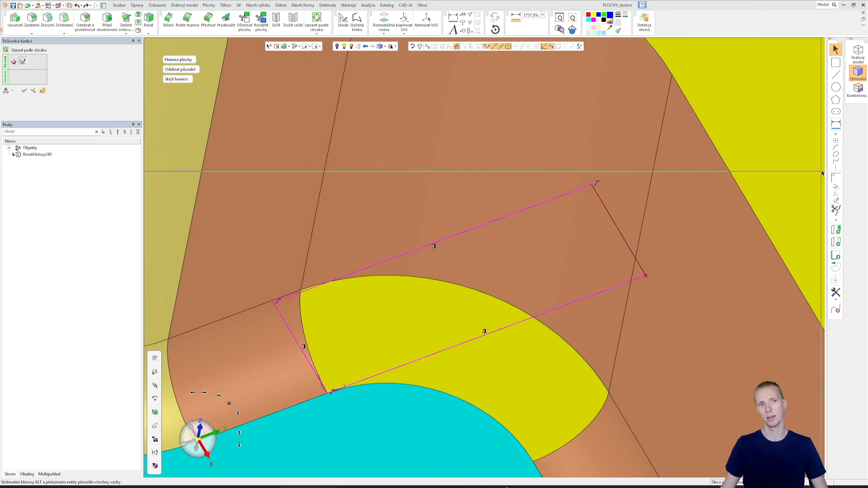
Join the lower boundary line and the end segment with a trimmed corner, and confirm the fillet's edit by sketch.
{"action": "left_click", "coordinate": [835, 177]}
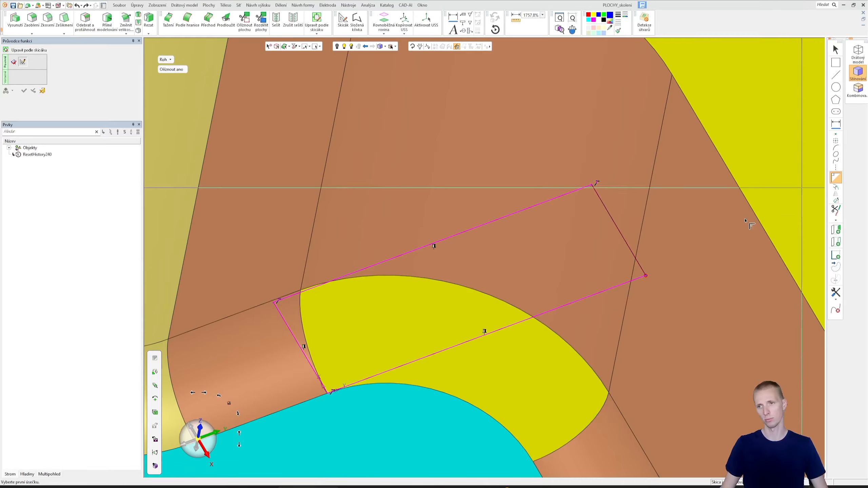
{"action": "left_click", "coordinate": [623, 284]}
{"action": "left_click", "coordinate": [631, 250]}
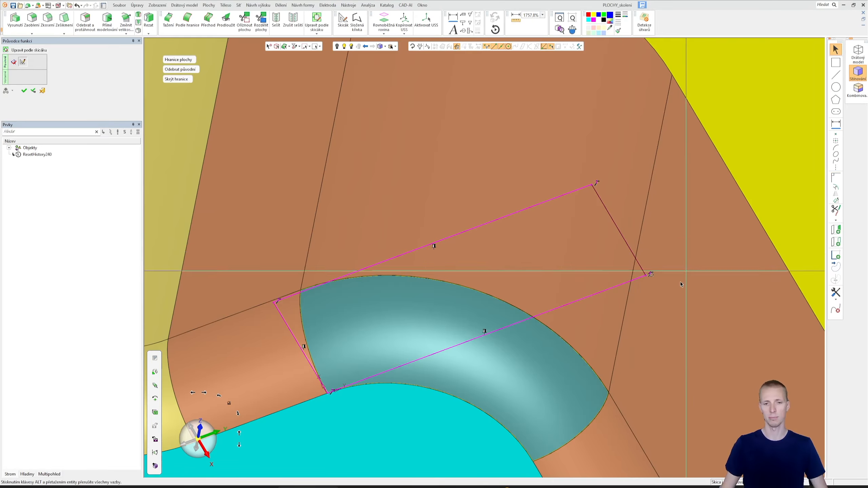
{"action": "scroll", "coordinate": [630, 294], "scroll_direction": "down", "scroll_amount": 3}
{"action": "middle_click_drag", "start_coordinate": [628, 302], "coordinate": [647, 258], "text": "ctrl"}
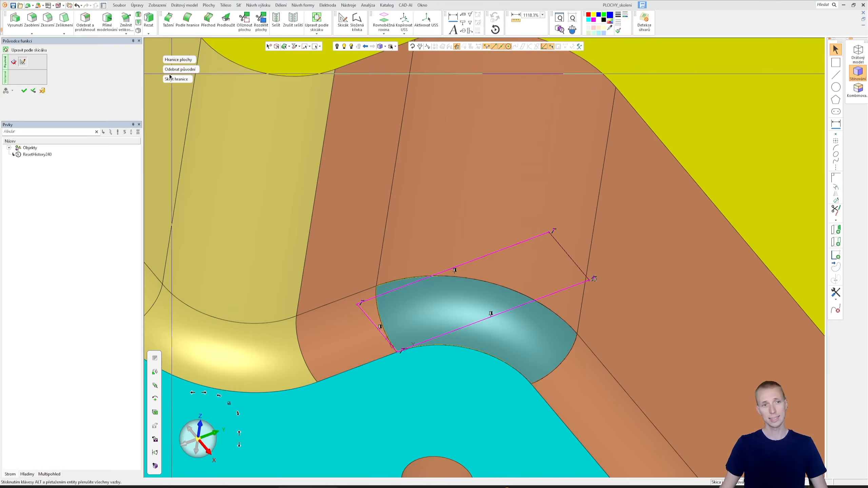
{"action": "left_click", "coordinate": [33, 91]}
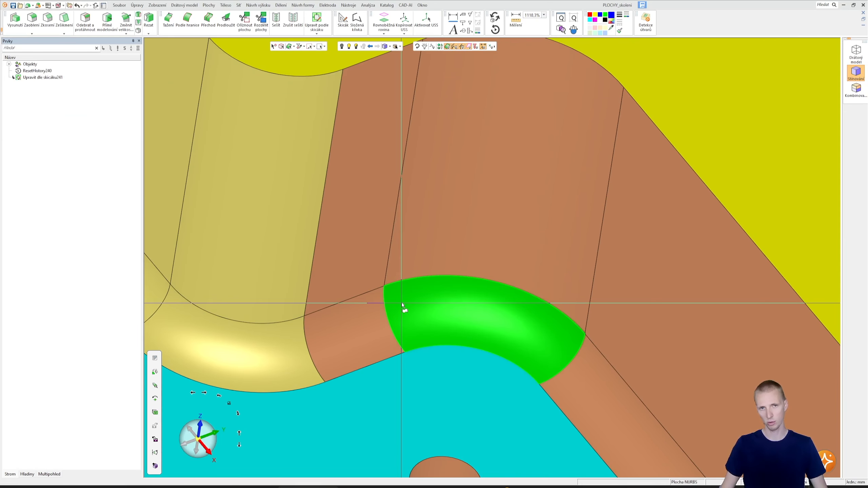
Stitch all of the mould's surfaces together with a maximum gap of 0.1.
{"action": "scroll", "coordinate": [421, 284], "scroll_direction": "down", "scroll_amount": 10}
{"action": "scroll", "coordinate": [420, 284], "scroll_direction": "up", "scroll_amount": 5}
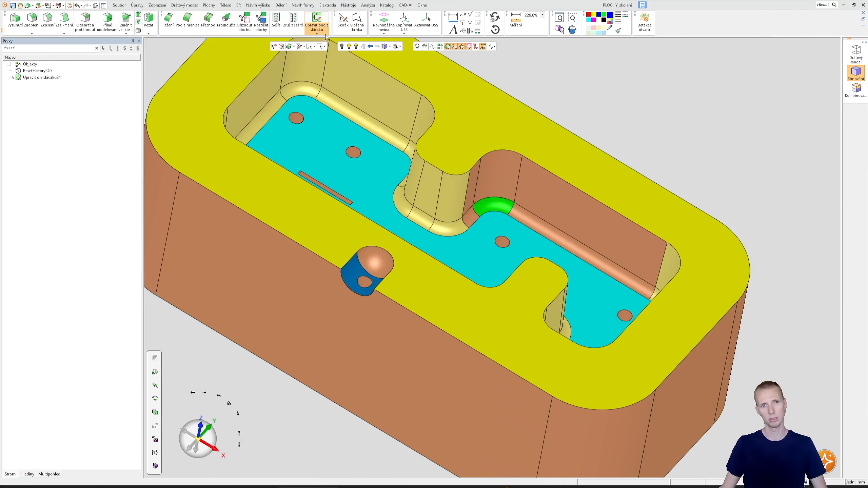
{"action": "left_click", "coordinate": [277, 26]}
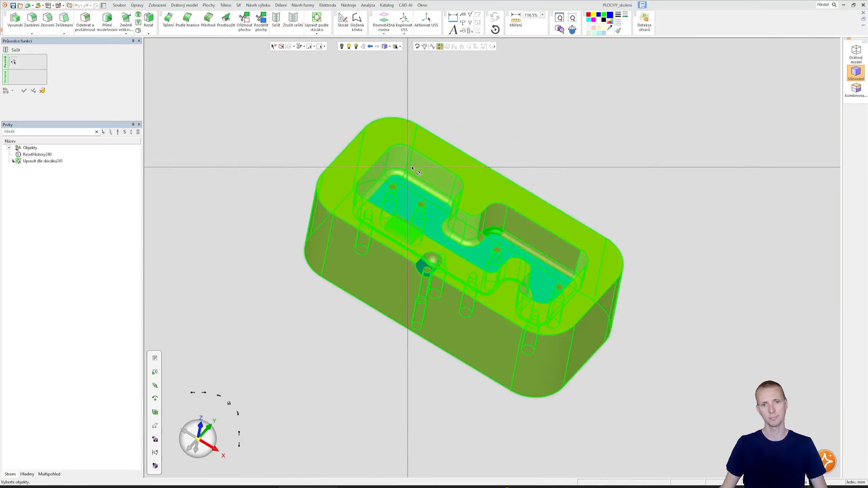
{"action": "left_click_drag", "start_coordinate": [666, 362], "coordinate": [680, 386]}
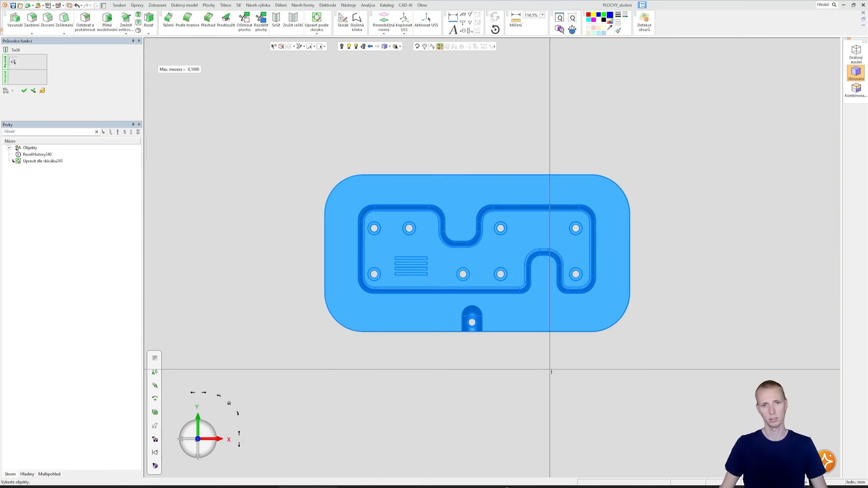
{"action": "middle_click_drag", "start_coordinate": [551, 370], "coordinate": [498, 298]}
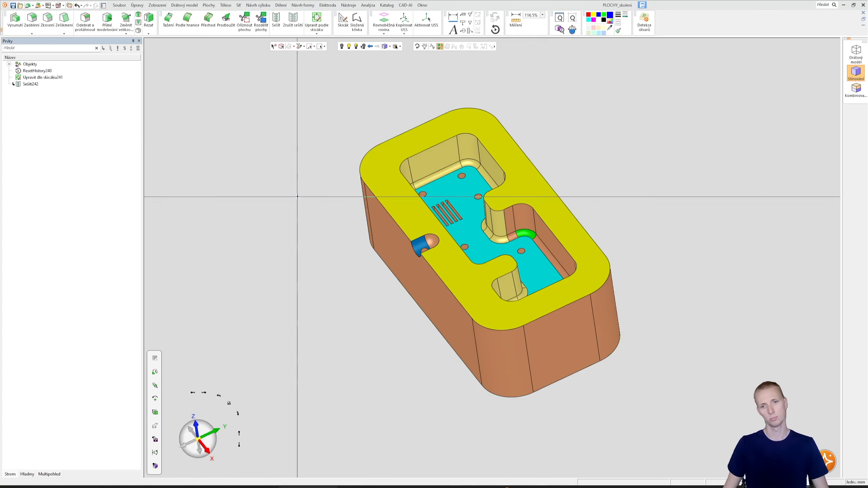
{"action": "left_click", "coordinate": [440, 47]}
{"action": "middle_click_drag", "start_coordinate": [489, 169], "coordinate": [460, 233]}
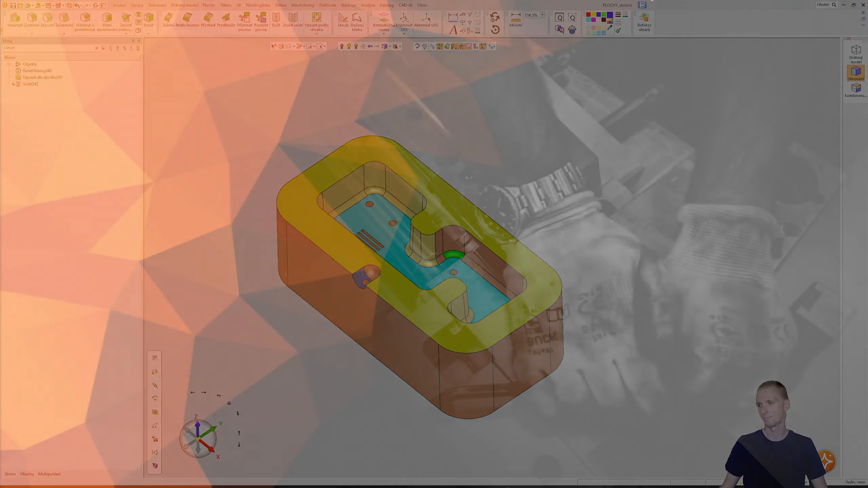